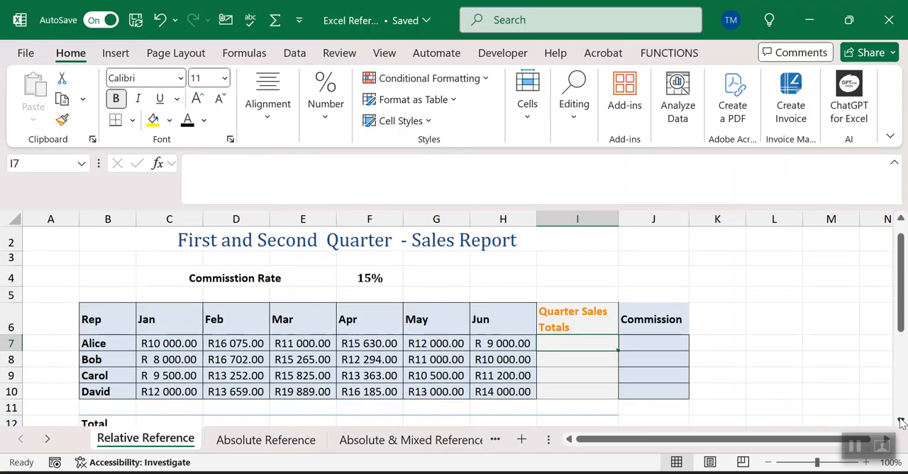
Step: Total the January sales in C12 using AutoSum with =SUM(C7:C11)
click(900, 422)
click(901, 422)
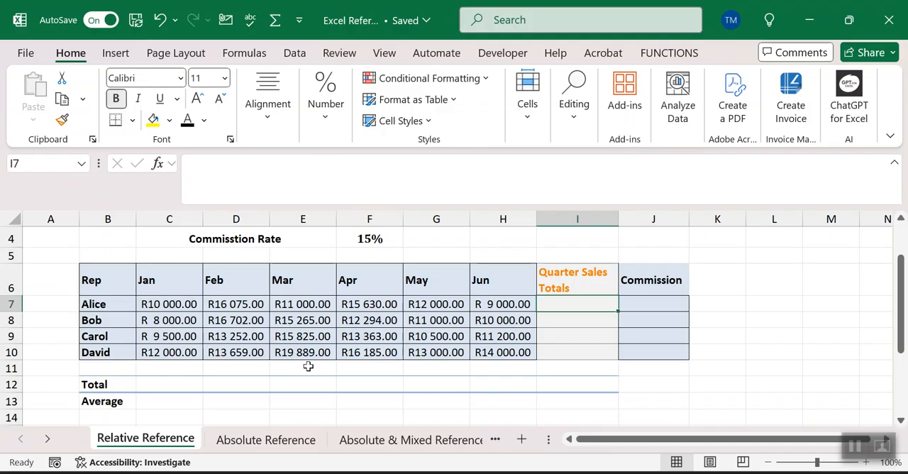
click(174, 381)
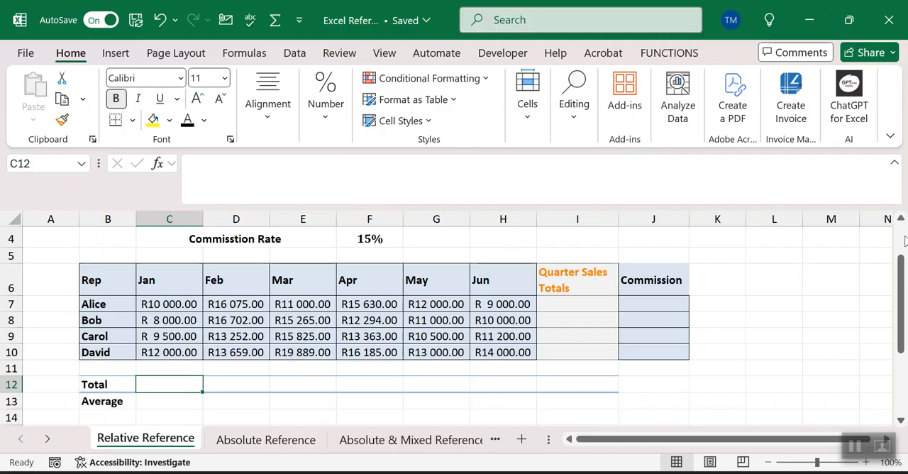
scroll(902, 224, up, 1)
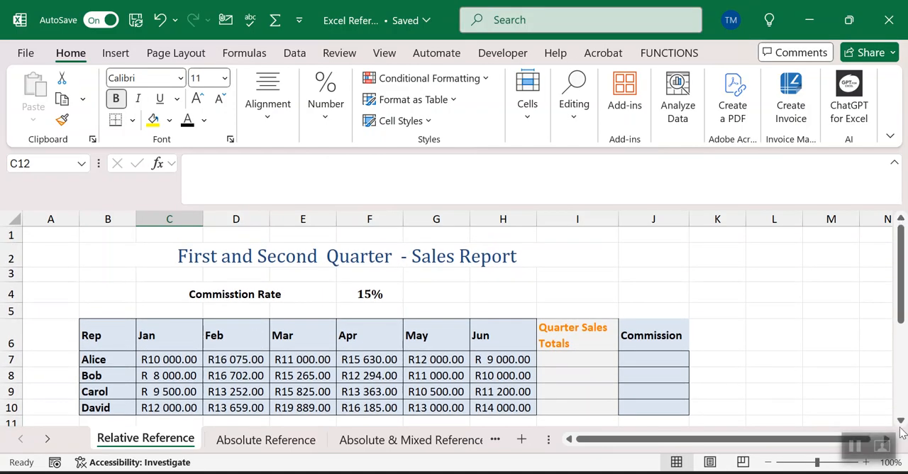
scroll(899, 421, down, 1)
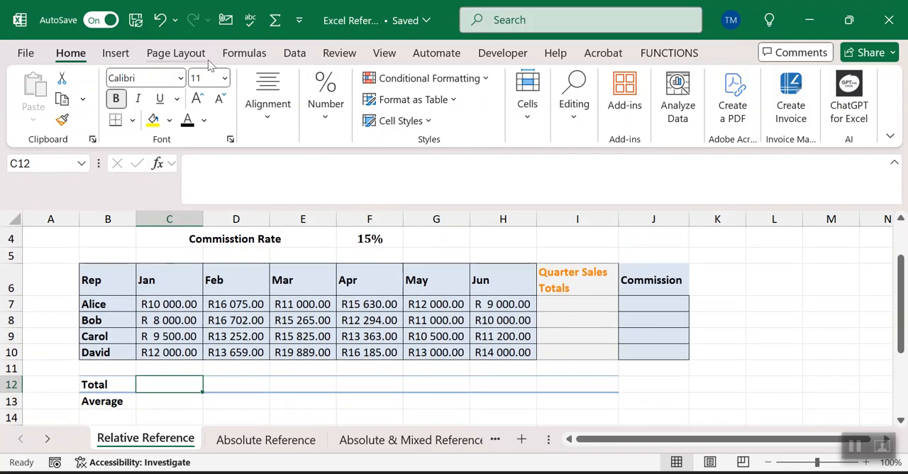
click(240, 56)
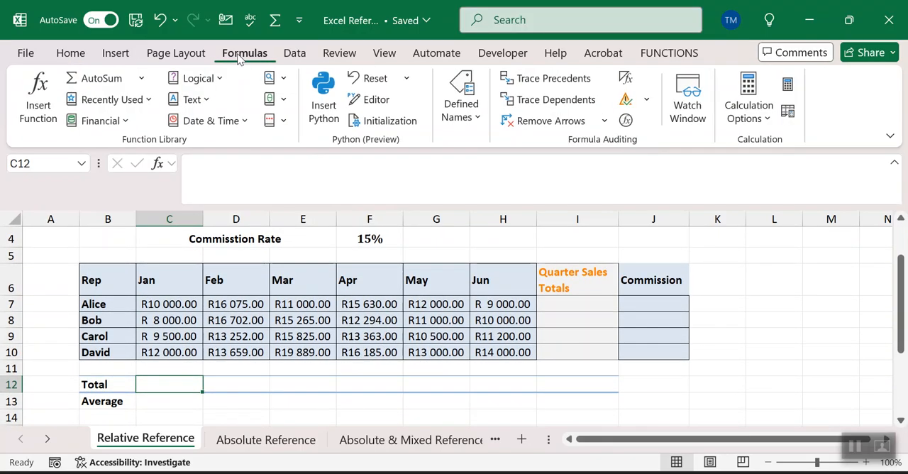
click(91, 86)
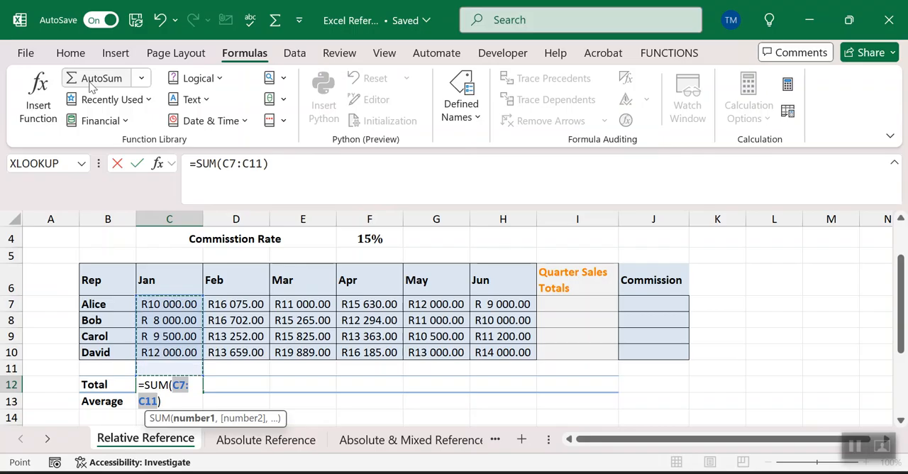
key(Return)
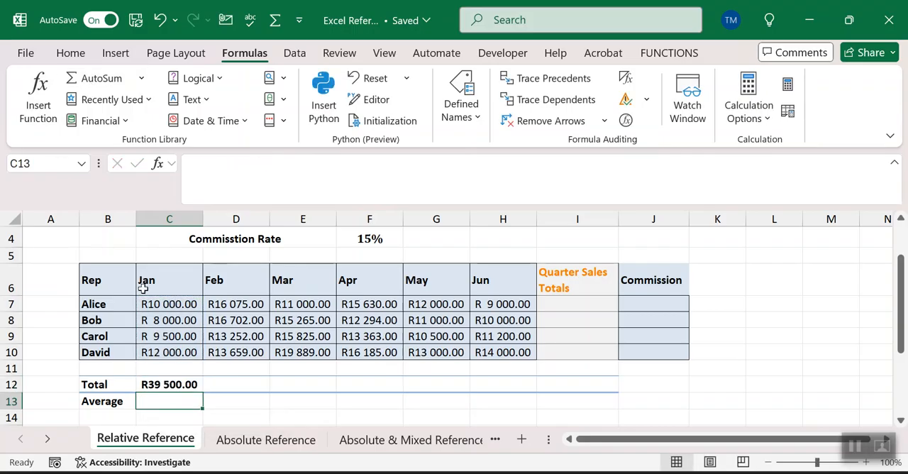
Step: Fill the January total formula across the Total row through June (H12) and compare the formulas in C12 and D12
click(174, 385)
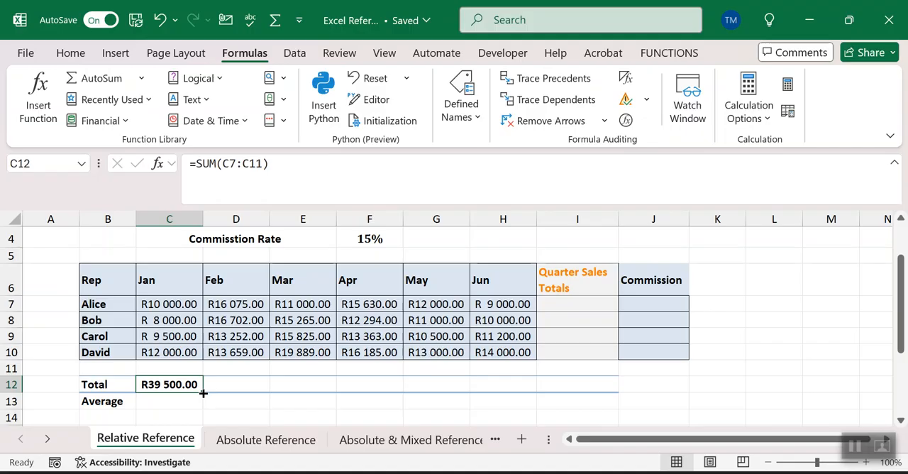
drag(203, 392, 517, 387)
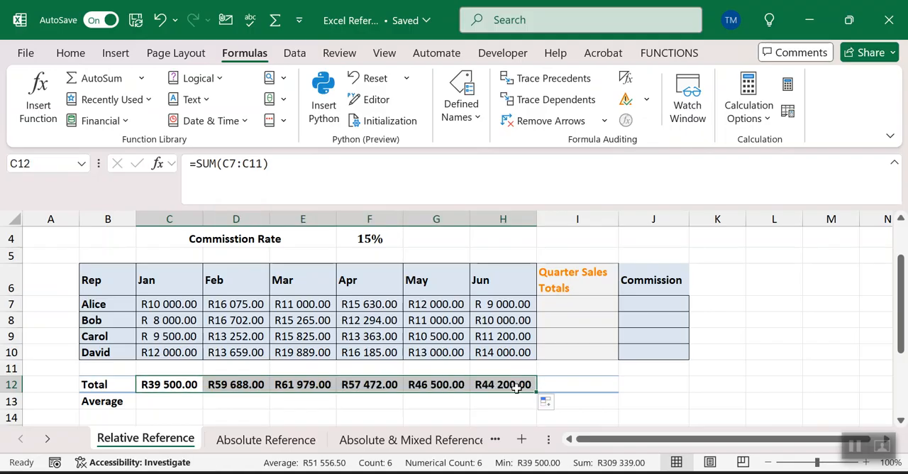
click(224, 388)
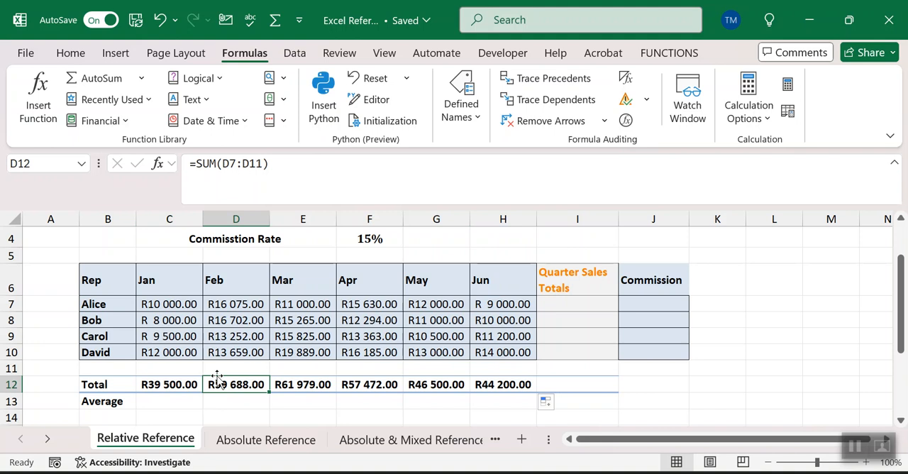
click(177, 388)
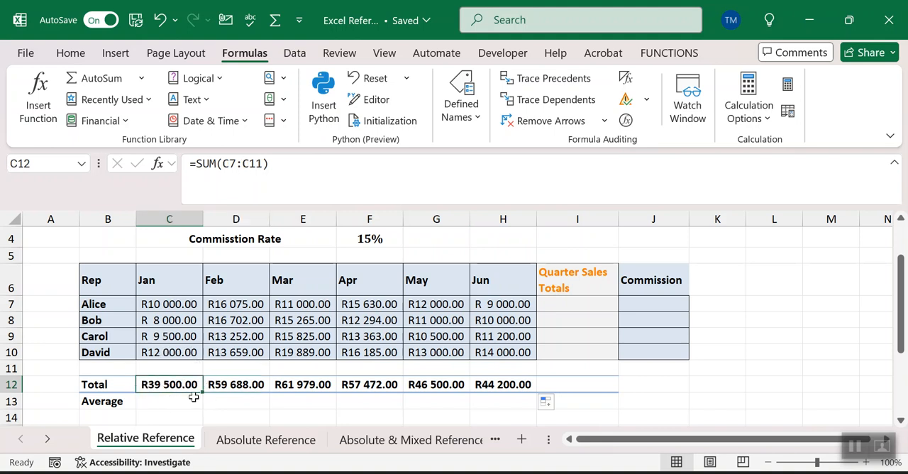
click(248, 383)
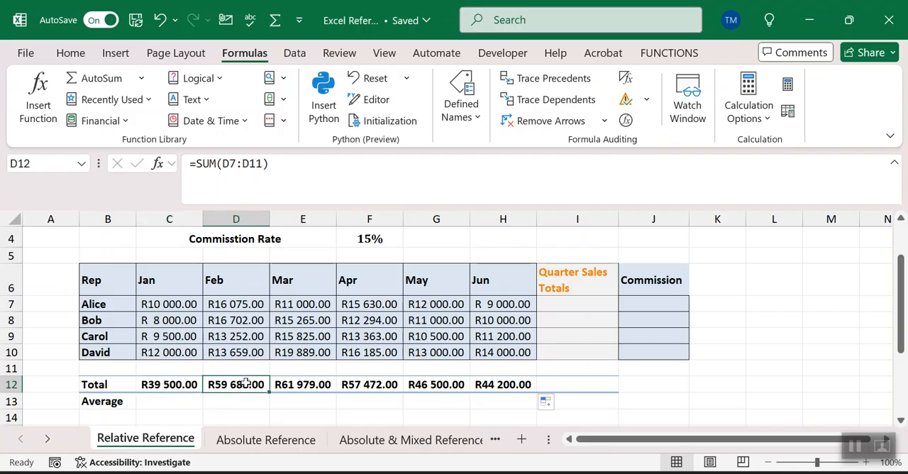
Step: Change the March total formula in E12 to =SUM(E7:E9)
click(303, 386)
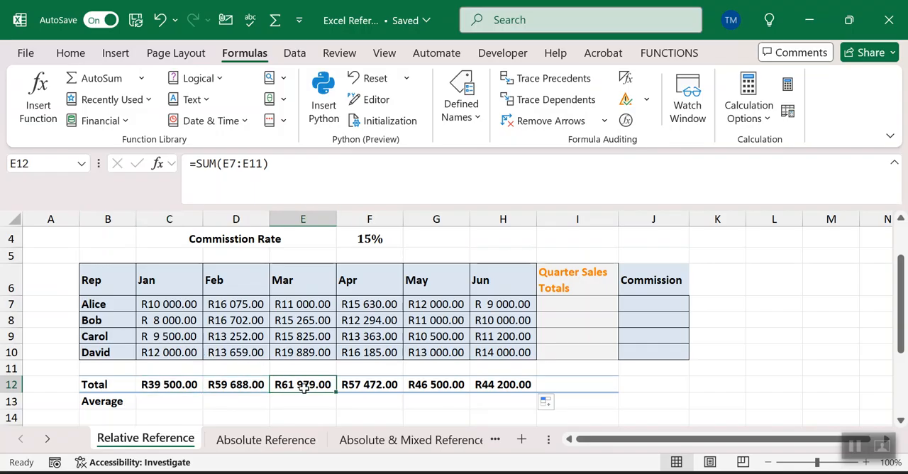
click(264, 164)
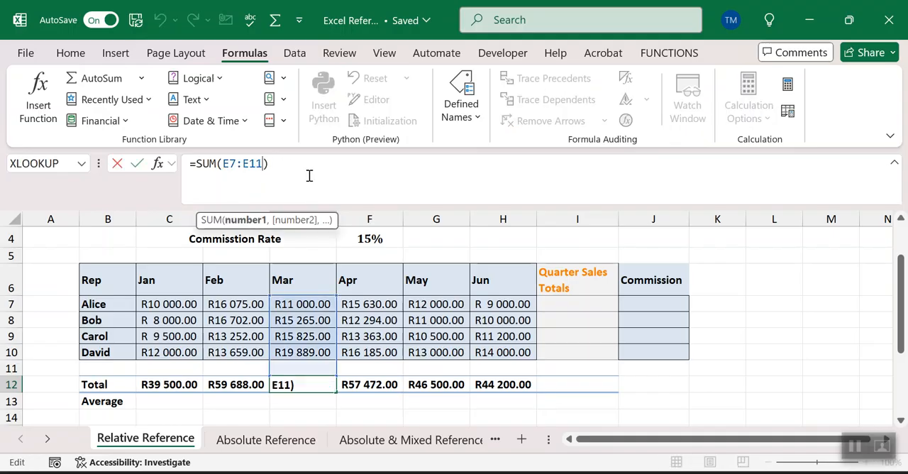
key(BackSpace)
key(BackSpace)
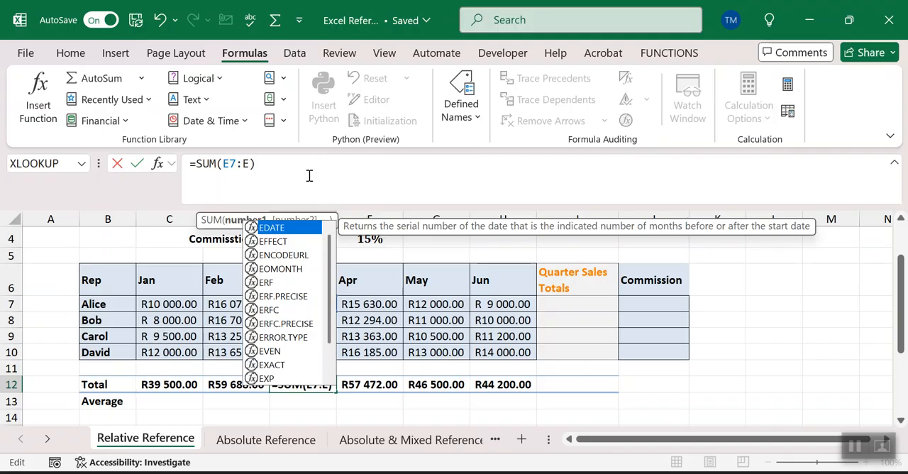
text(9)
key(Return)
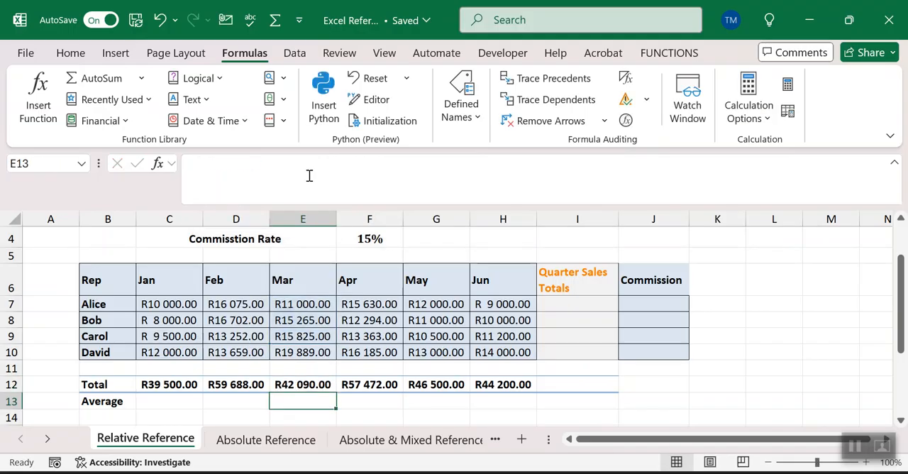
Step: Review the error-checking options offered for the March total in E12
click(290, 383)
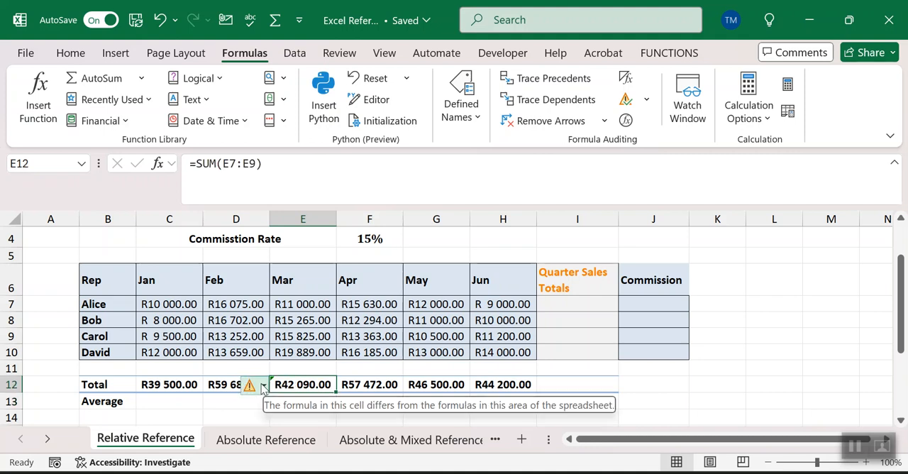
click(263, 385)
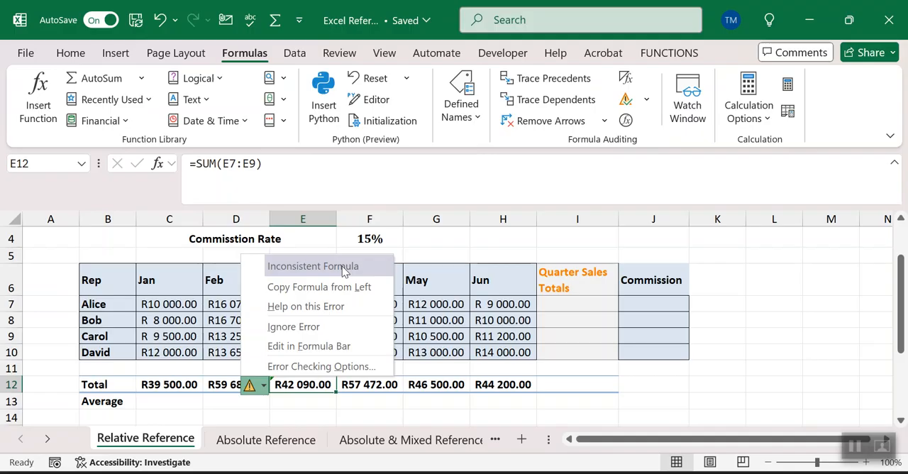
key(Escape)
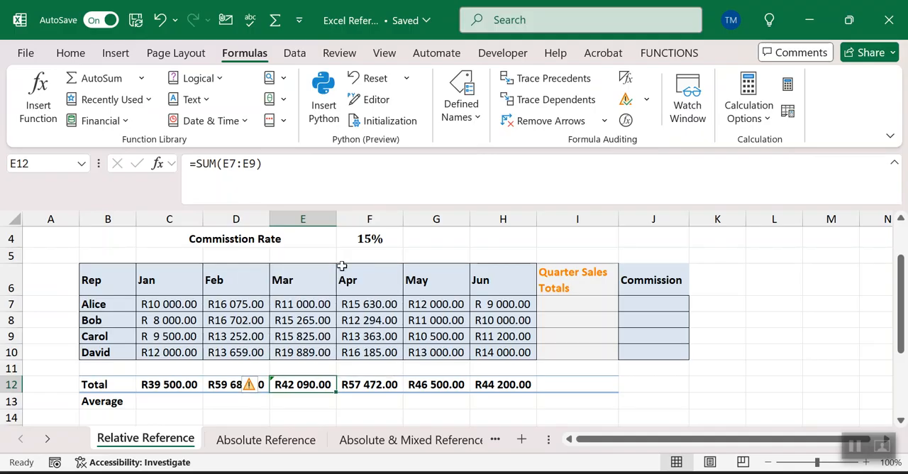
Step: Sum the first rep's sales in I7 with =SUM(C7:H7), fill the formula down to I10, and check the copied formula in I8
click(591, 304)
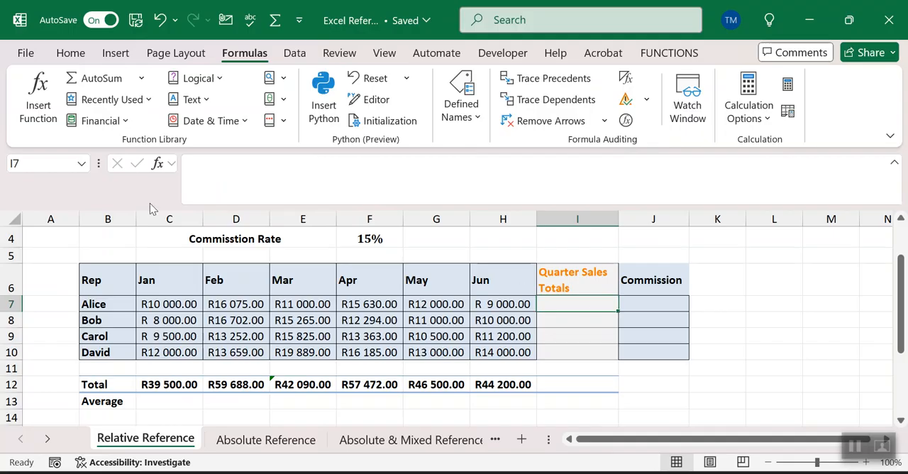
click(97, 80)
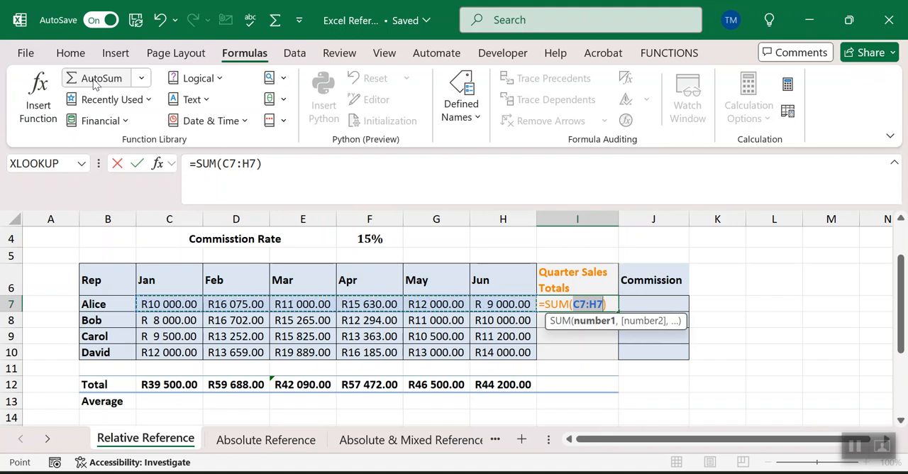
key(Return)
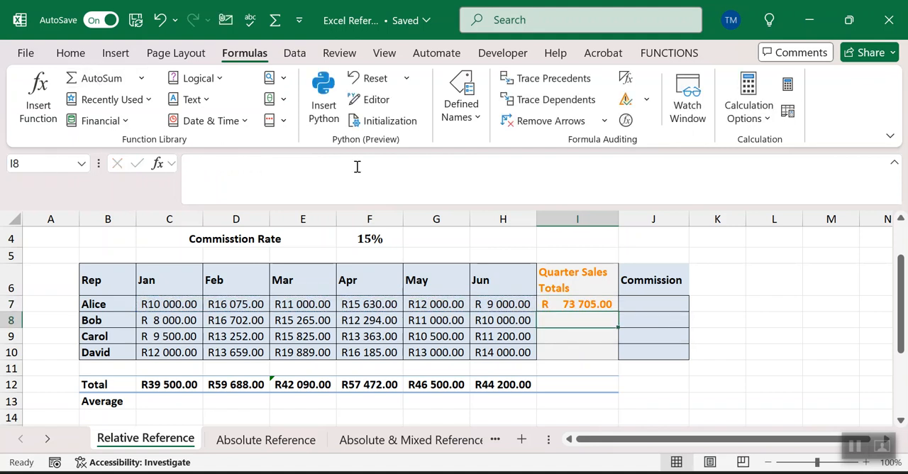
click(600, 305)
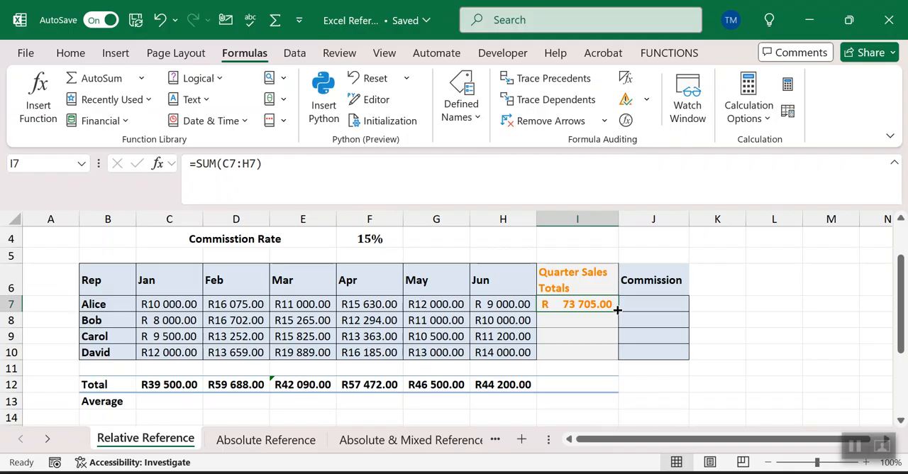
drag(617, 310, 585, 355)
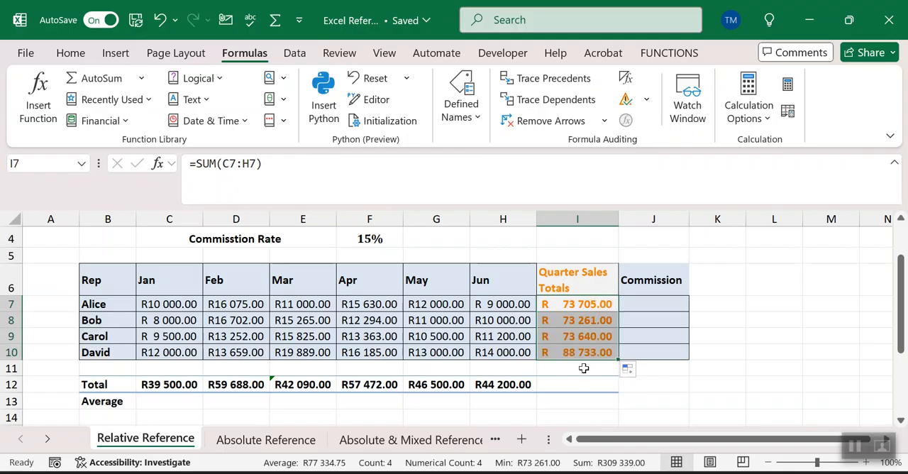
click(559, 302)
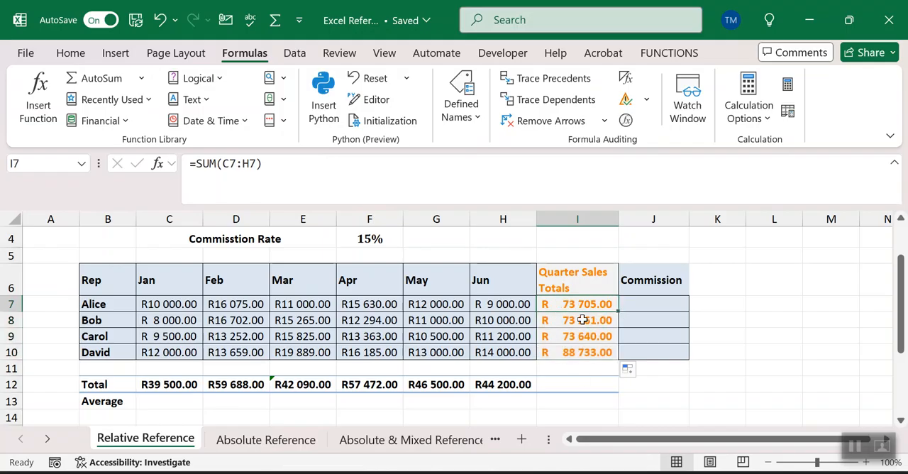
click(581, 319)
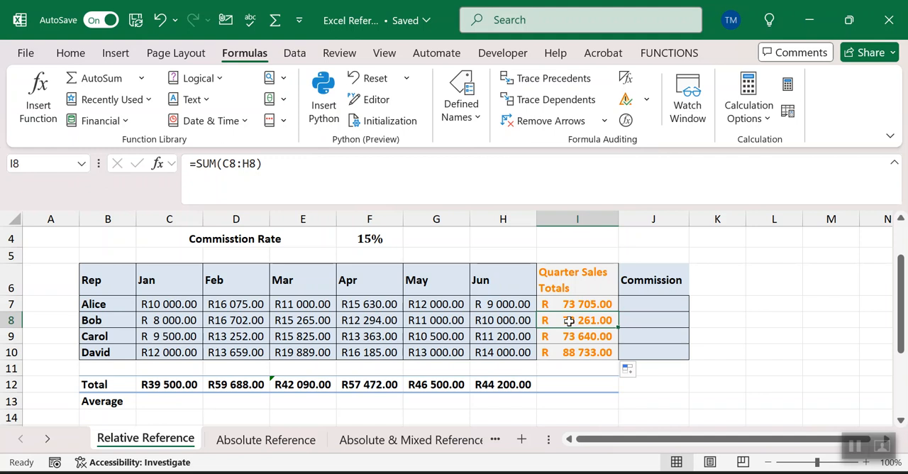
Step: Calculate the first rep's commission in J7 by multiplying the sales total by the commission rate, =I7*F4
click(644, 299)
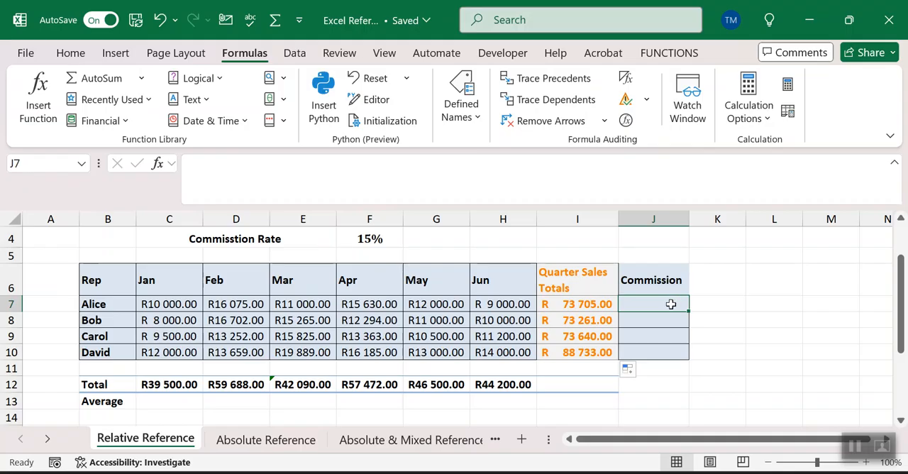
text(=)
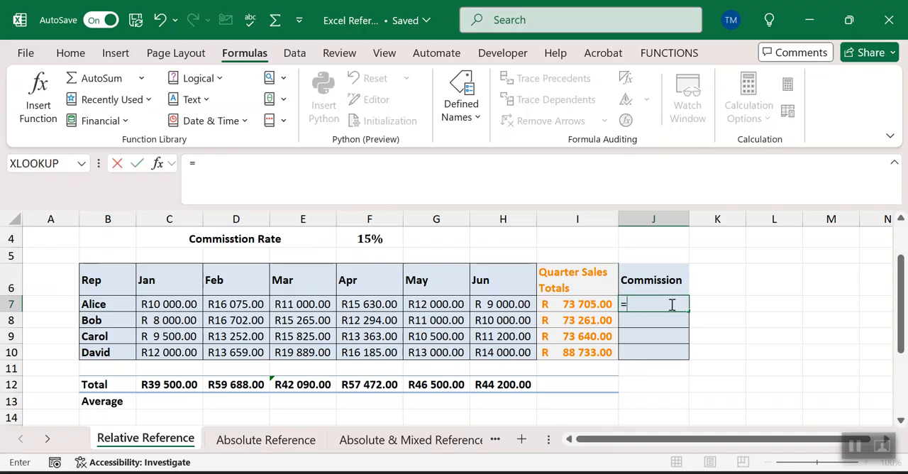
click(562, 306)
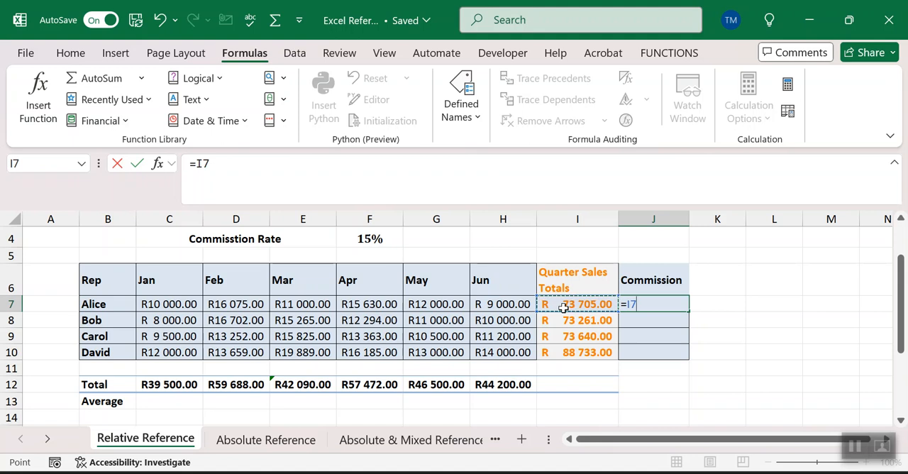
text(*)
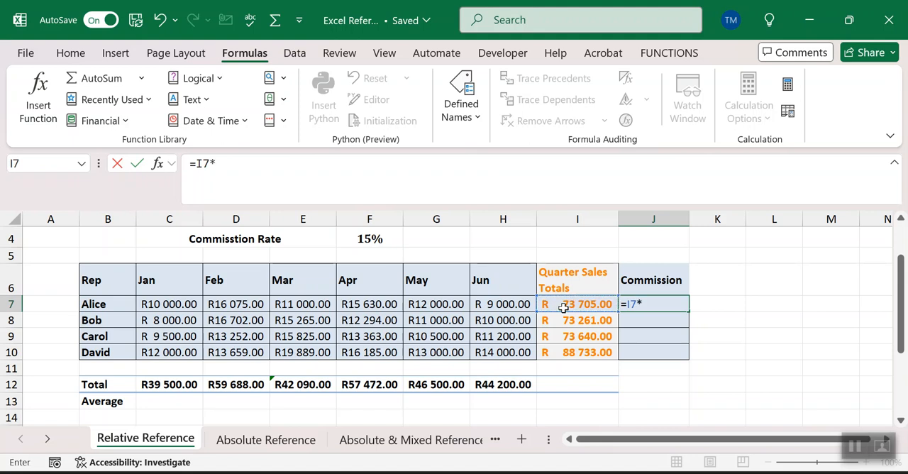
click(369, 239)
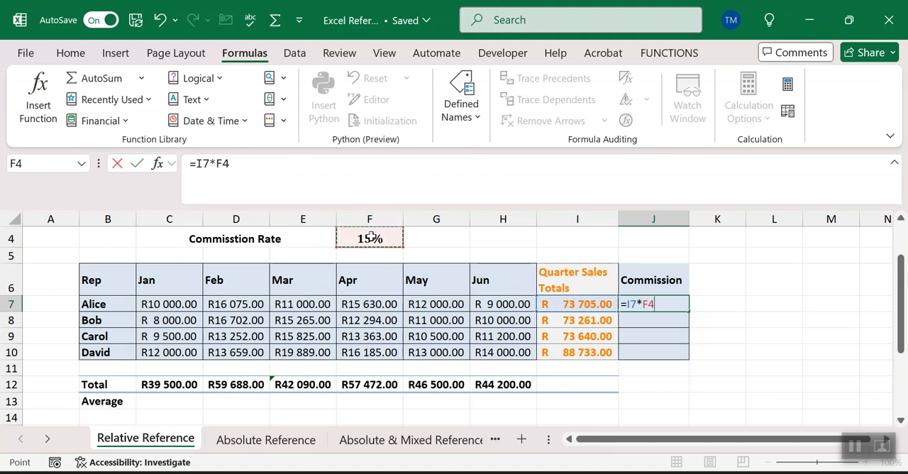
key(Return)
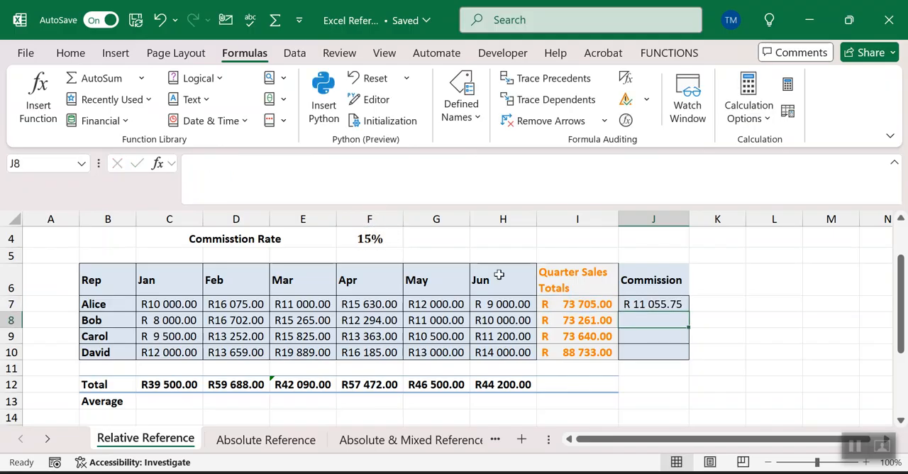
Step: Fill the commission formula from J7 down to J10 and inspect the copied formula in J8
click(666, 304)
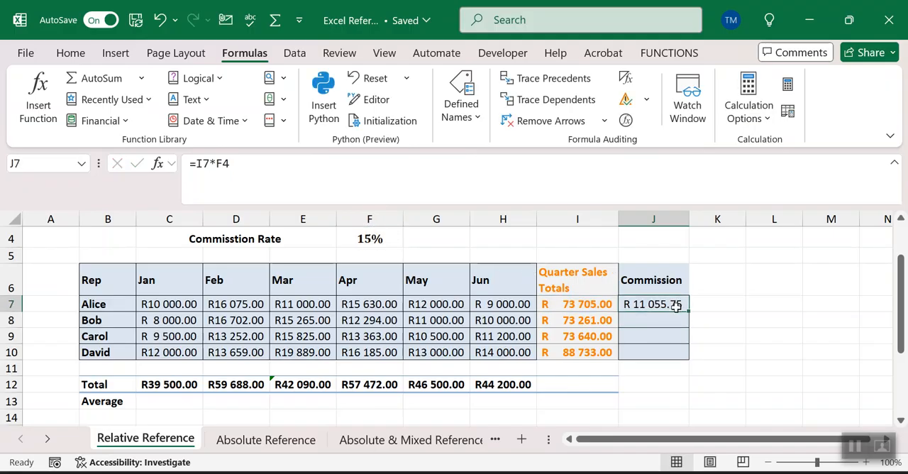
double_click(690, 311)
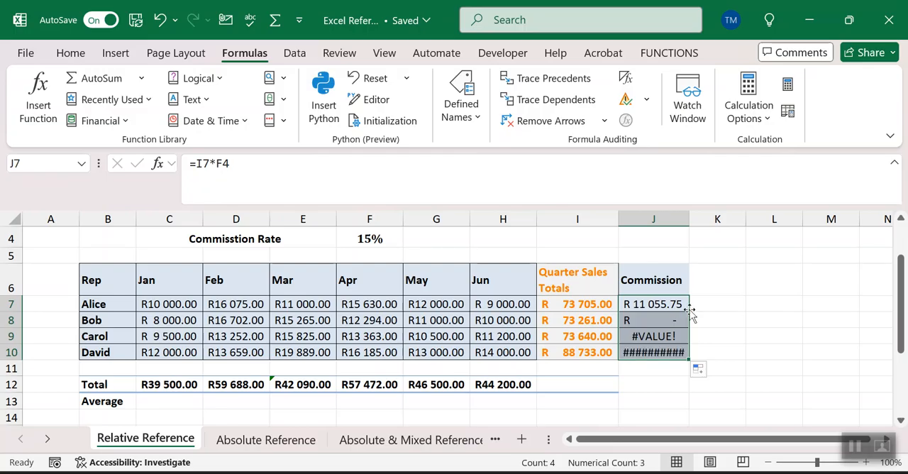
click(654, 320)
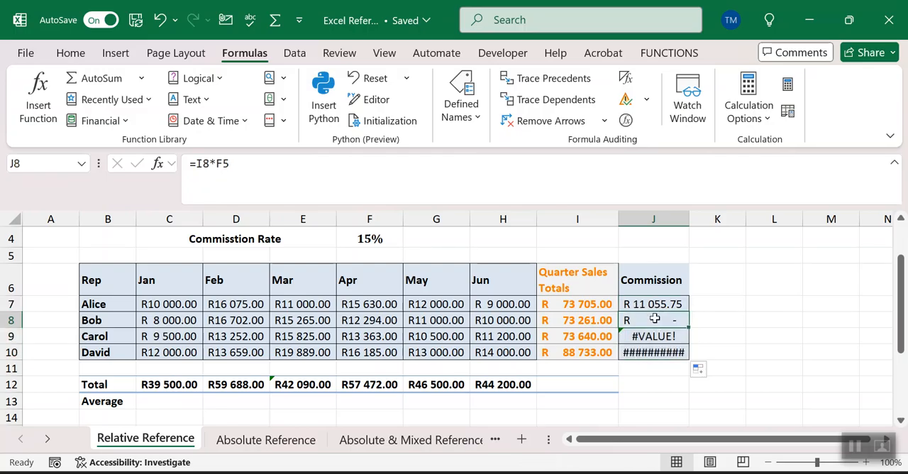
Step: Inspect the cell references in the copied commission formula in J8 and compare them with the original in J7
double_click(654, 319)
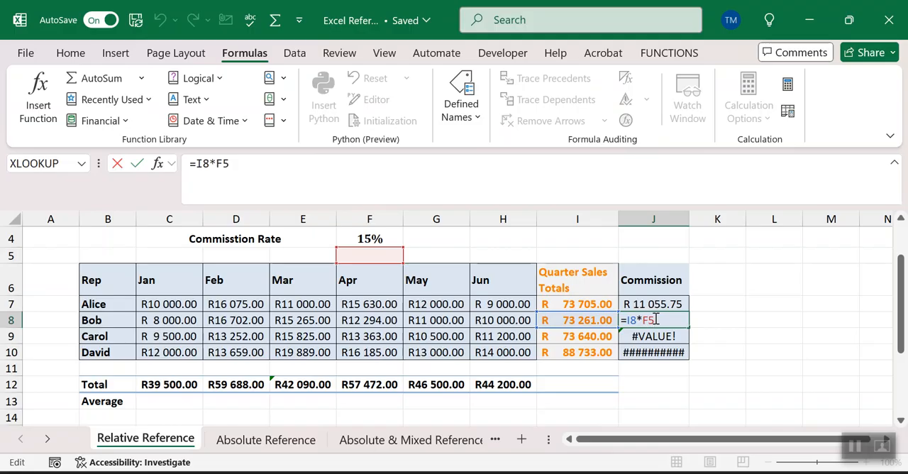
key(Escape)
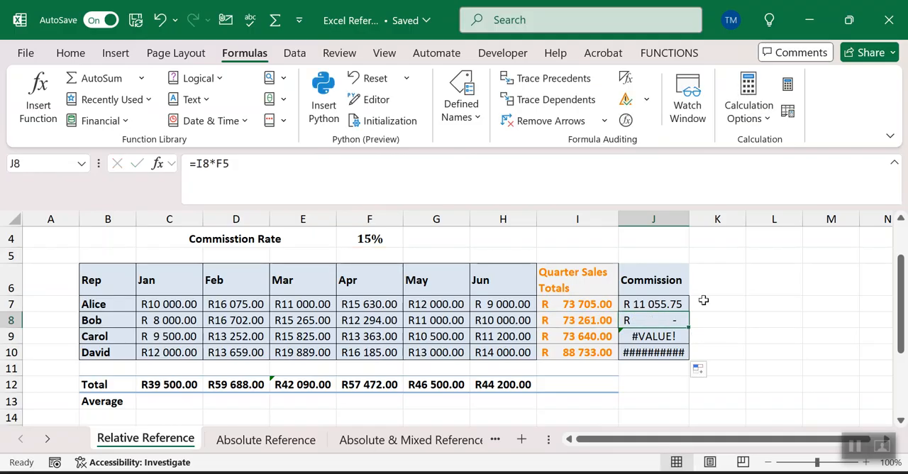
click(662, 303)
Step: Widen column K and add the heading "hard coding" in K6, beside the Commission heading
click(725, 280)
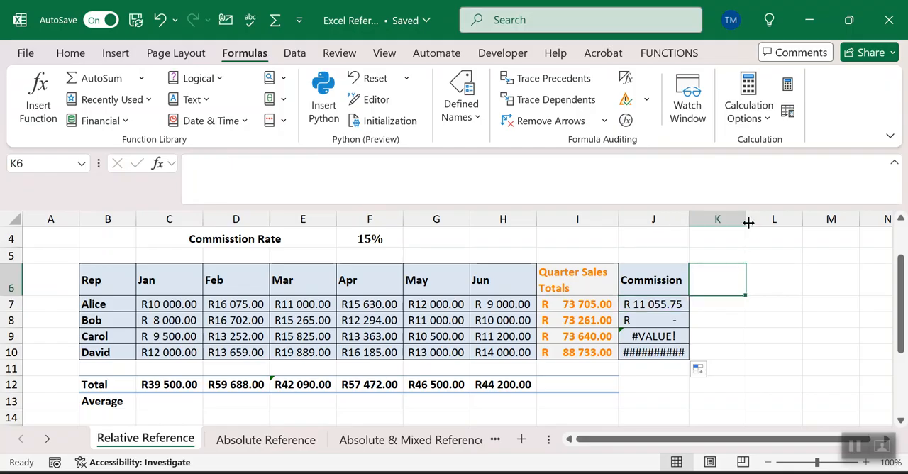
drag(748, 223, 777, 222)
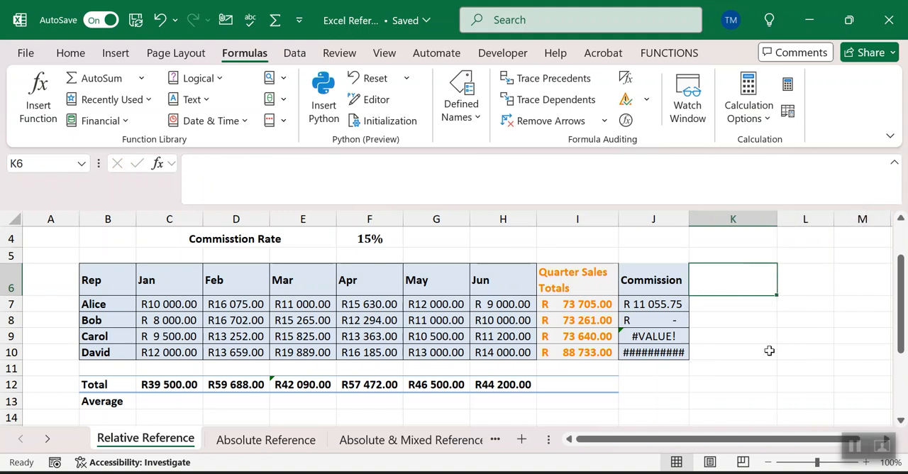
text(hard)
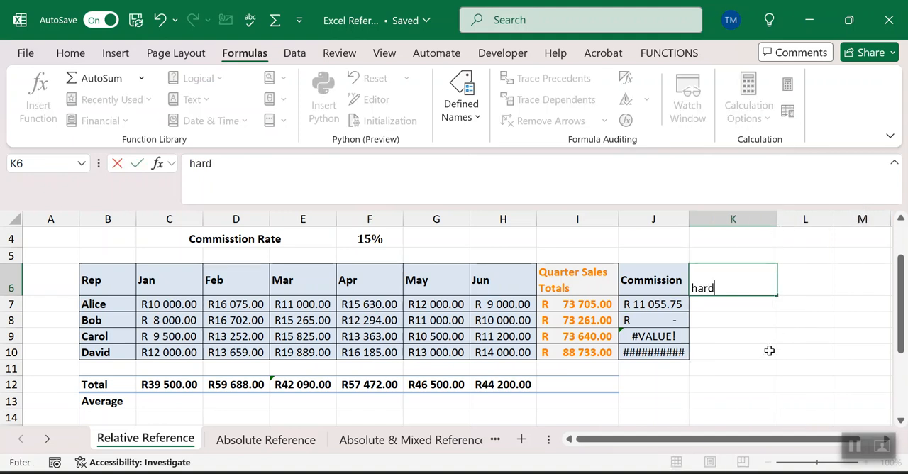
text( coding)
key(Return)
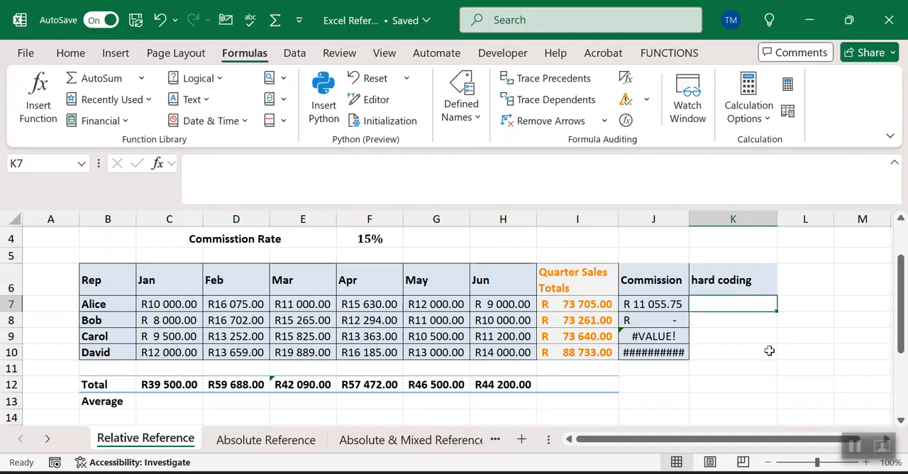
Step: Calculate the first rep's commission in K7 with the rate written directly into the formula, =I7*15%
text(=)
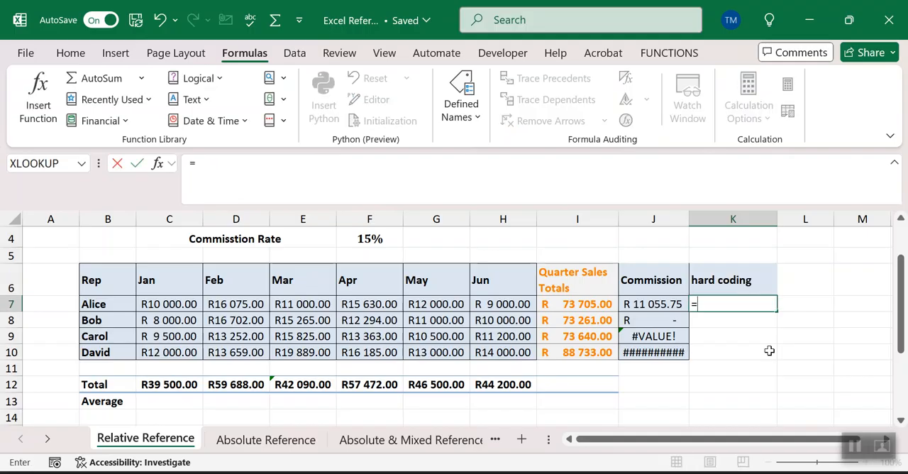
click(580, 304)
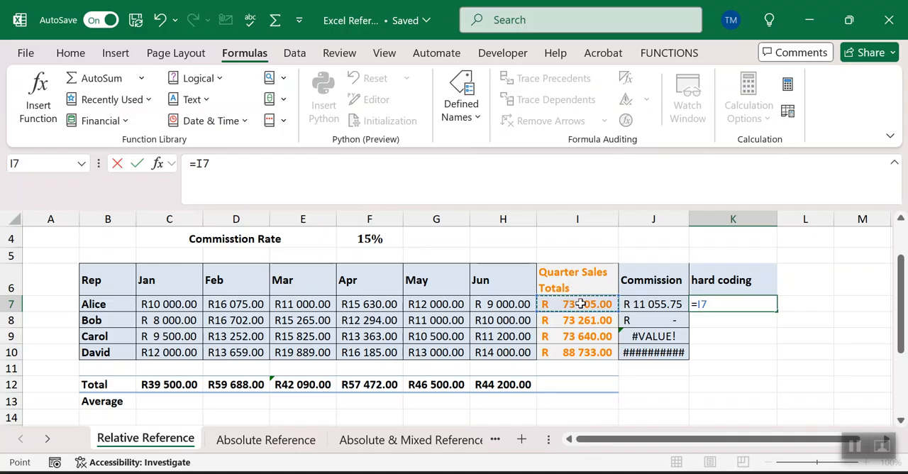
text(*15%)
key(Return)
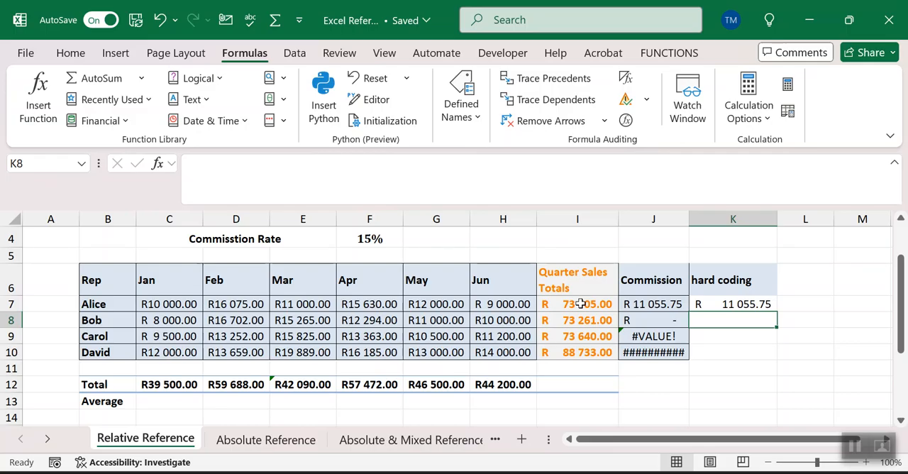
Step: Fill the hard-coded commission formula from K7 down to K10 and check the copies in K8 and K9
click(761, 303)
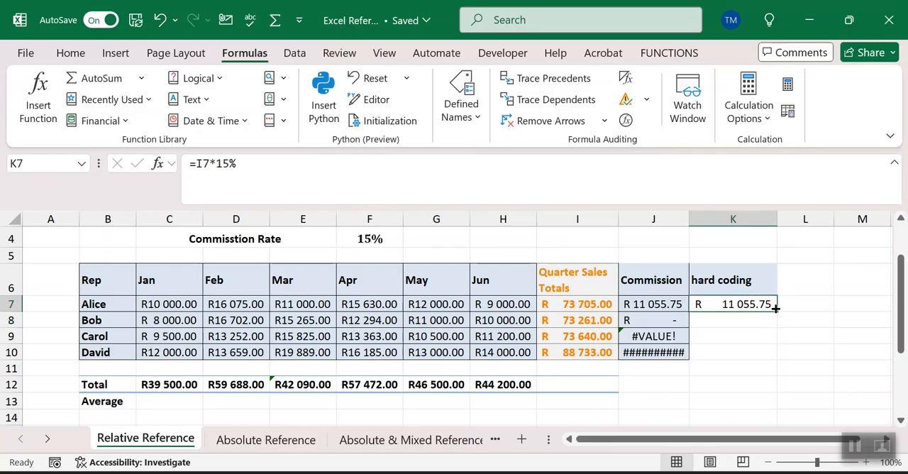
double_click(777, 311)
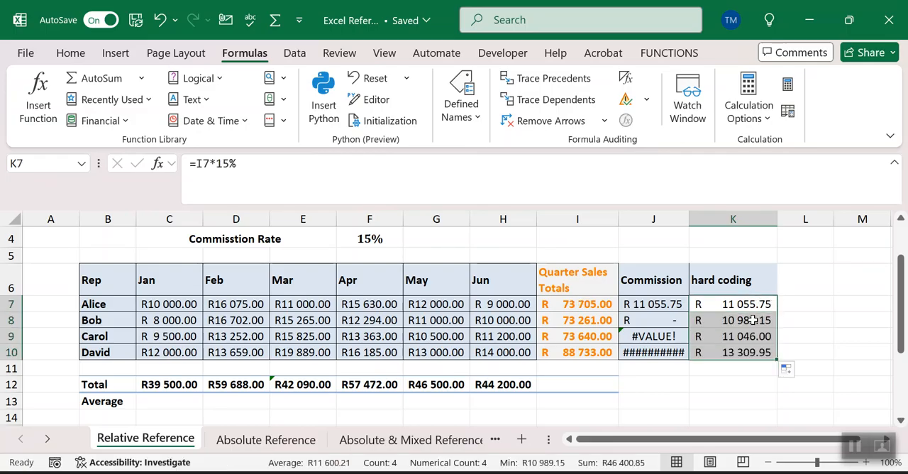
click(750, 320)
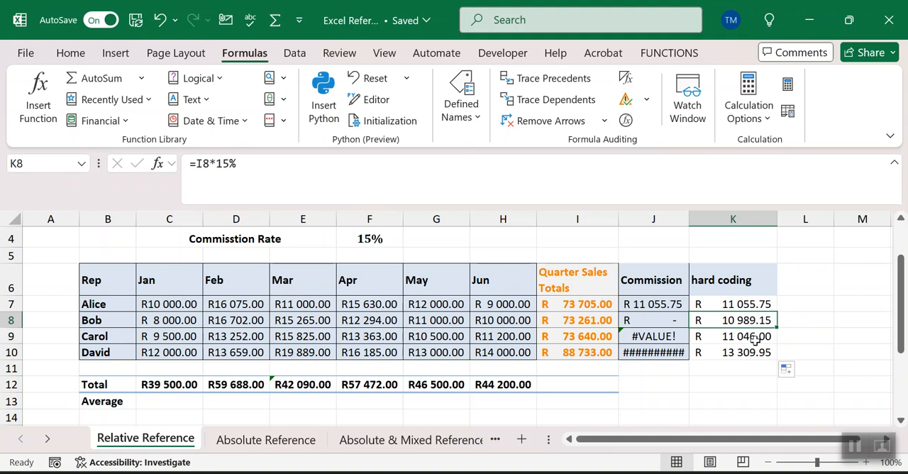
click(750, 335)
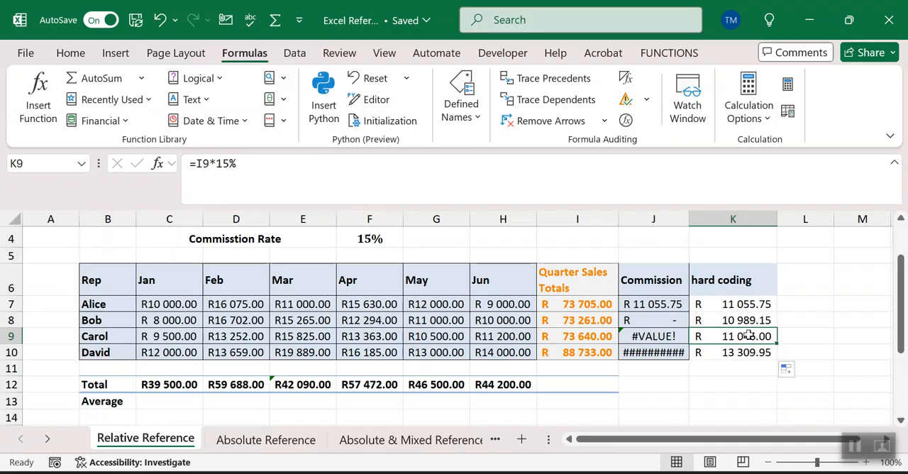
Step: Make the commission rate reference in J7 absolute so that the formula reads =I7*$F$4
click(660, 303)
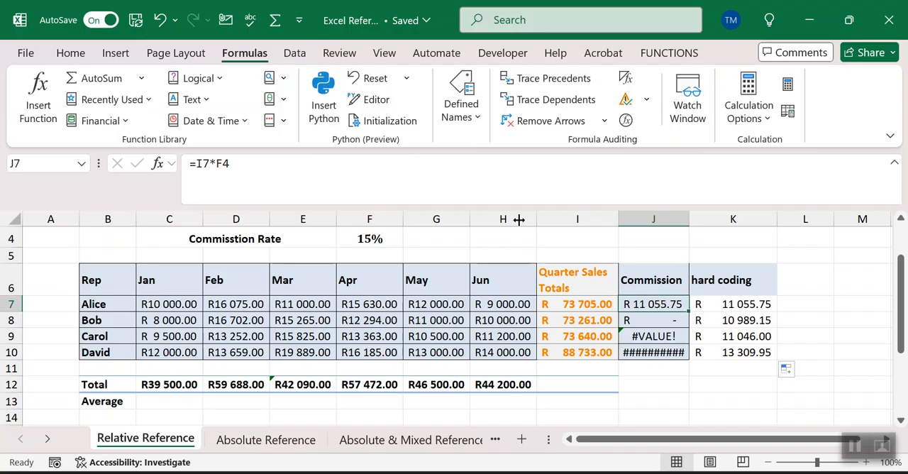
click(361, 239)
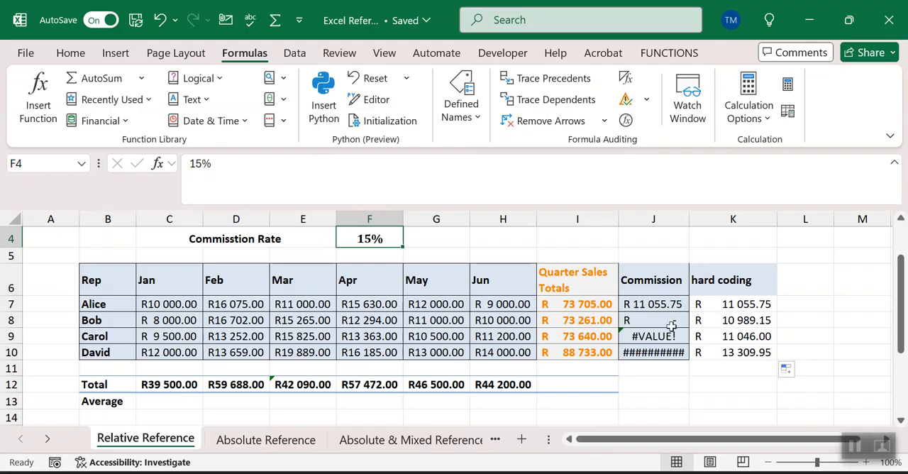
click(649, 304)
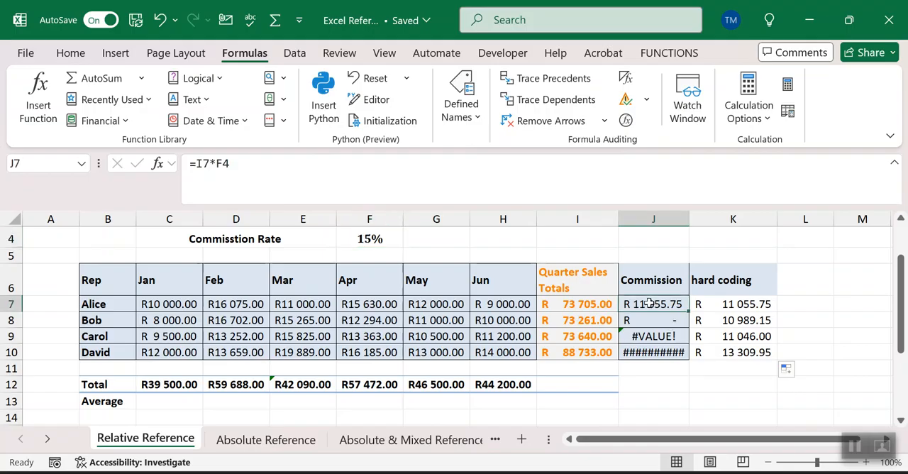
double_click(650, 304)
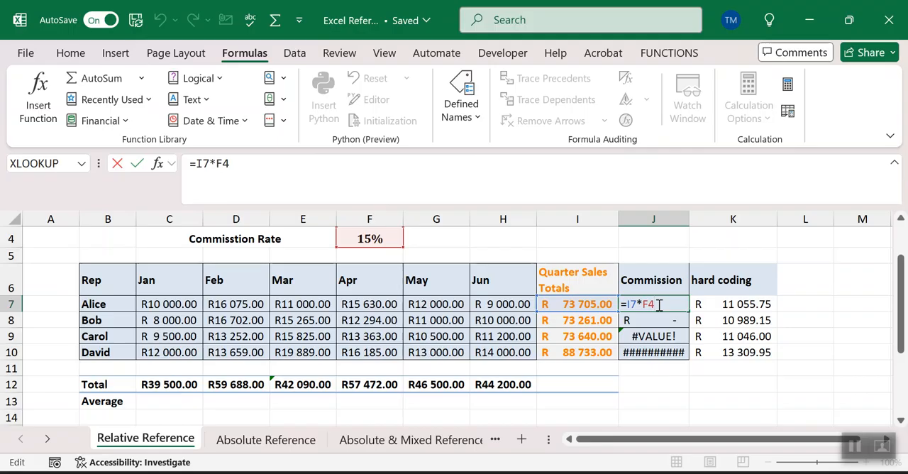
key(F4)
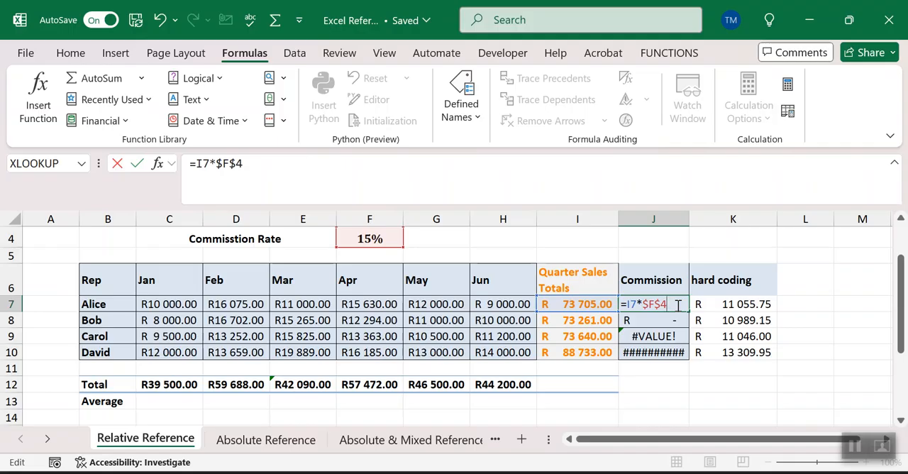
key(Return)
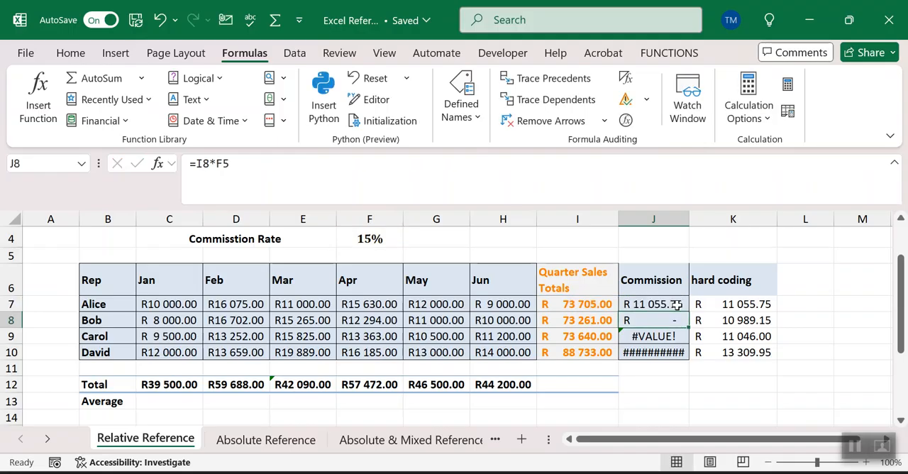
Step: Fill the absolute-reference commission formula from J7 down to J10 and compare J7 with the hard-coded formula in K7
click(672, 303)
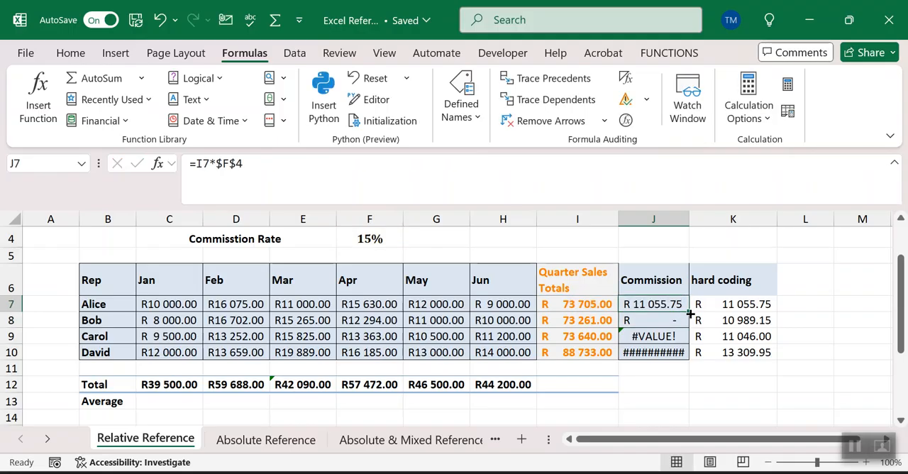
double_click(689, 312)
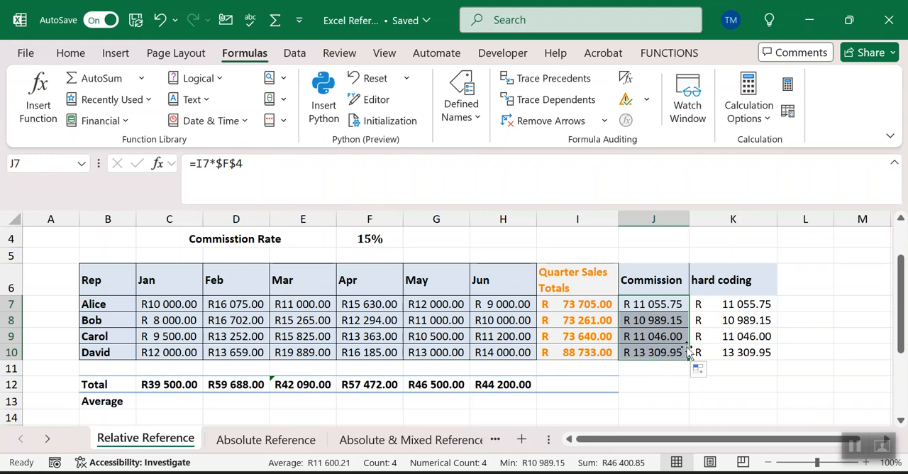
click(667, 303)
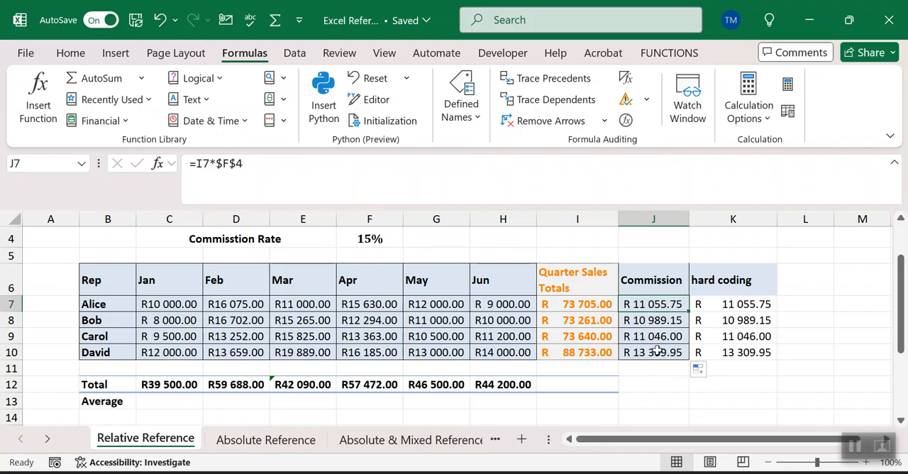
click(737, 305)
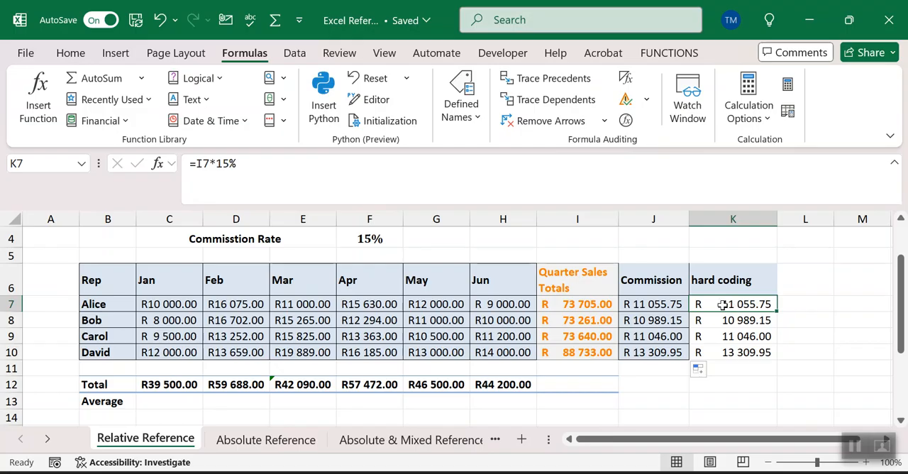
click(640, 307)
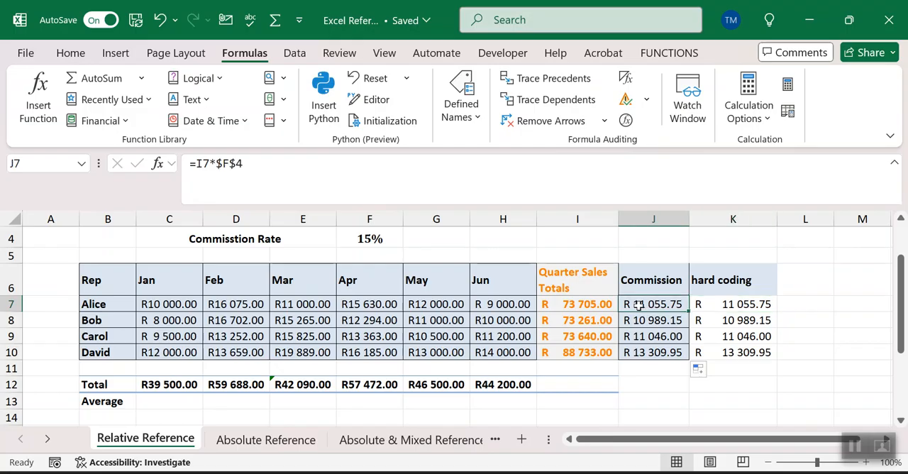
Step: Set the commission rate in F4 to 18% and check the hard-coded formula in K7
click(350, 239)
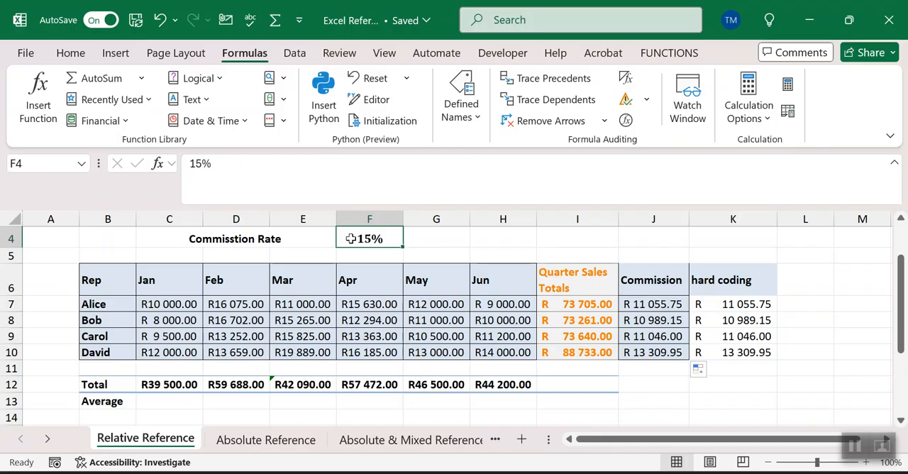
text(18)
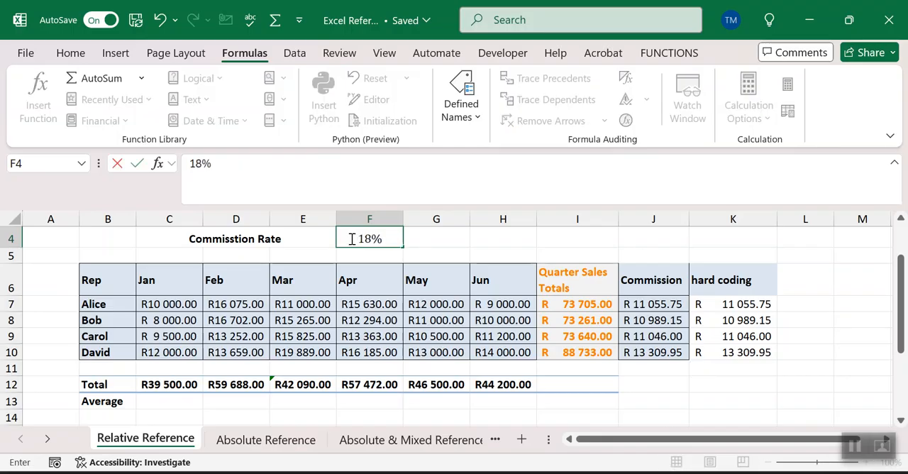
key(Return)
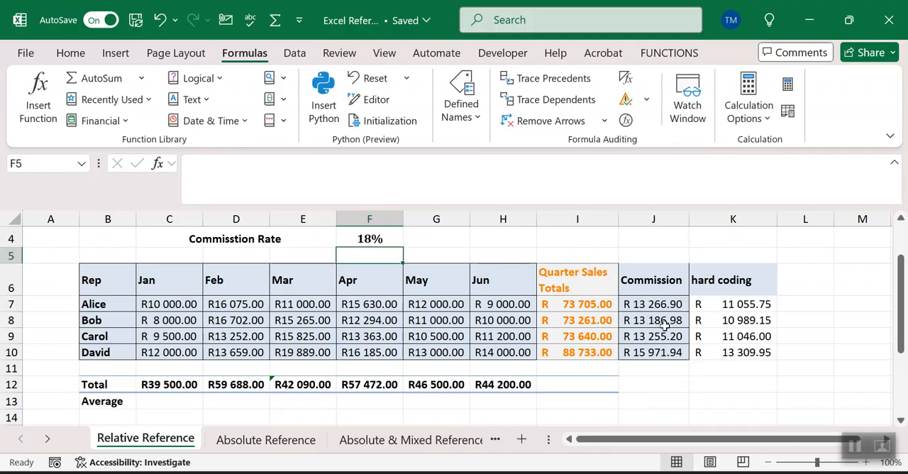
click(753, 303)
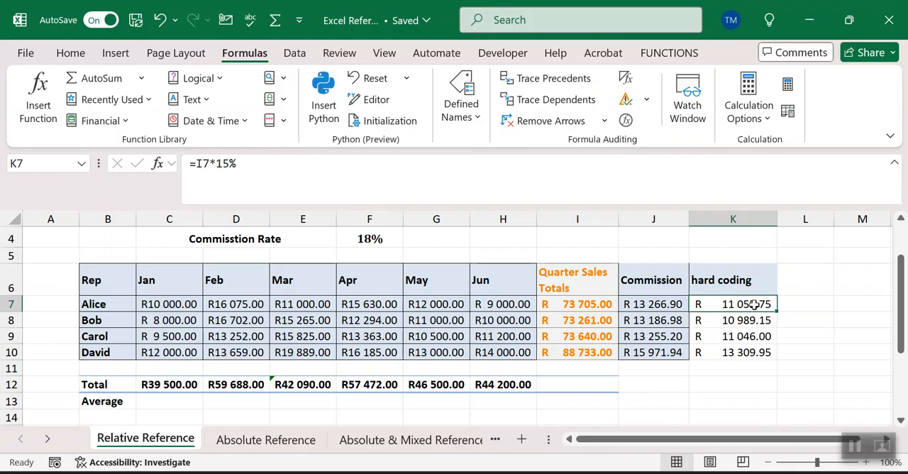
Step: Try copying the J7 commission formula across into K7, inspect the copied references, and undo the copy
click(651, 305)
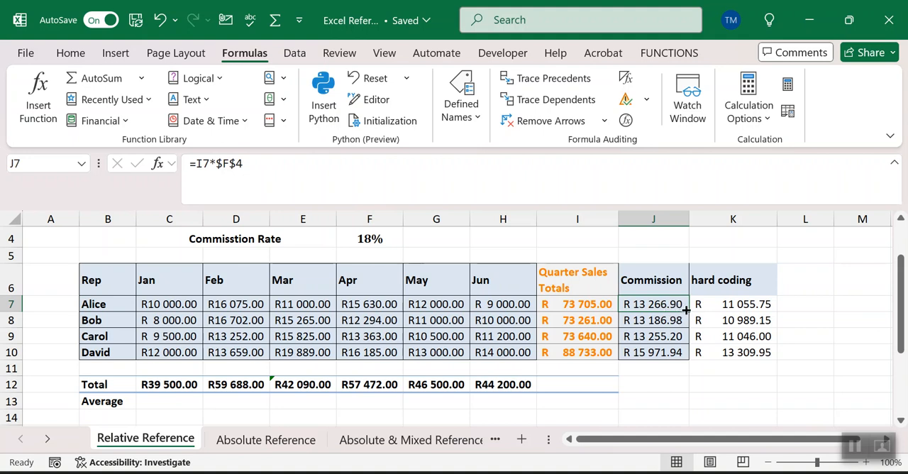
drag(687, 309, 756, 316)
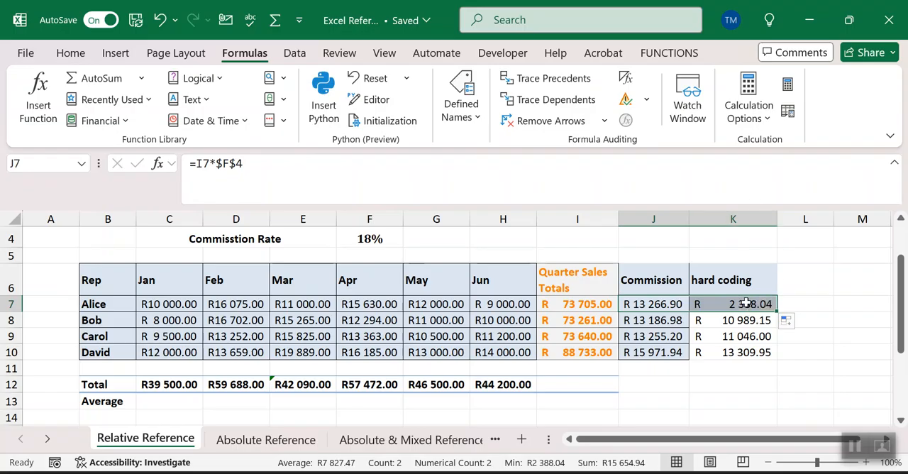
double_click(743, 303)
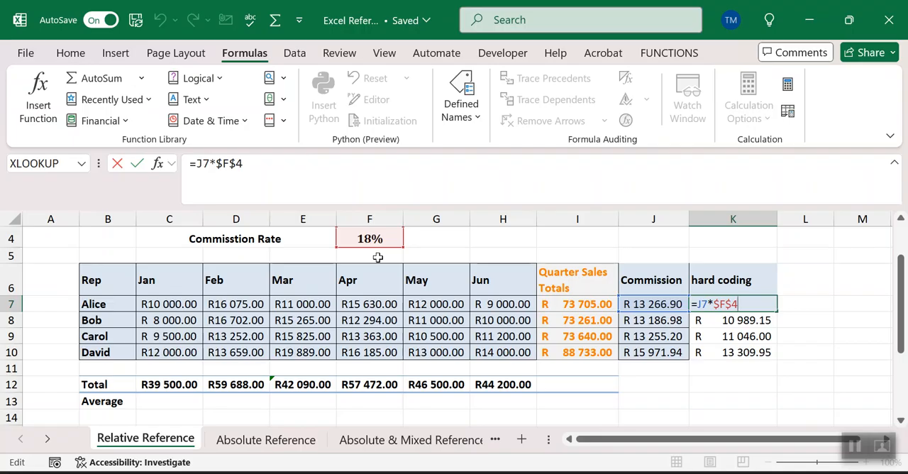
key(ctrl+Return)
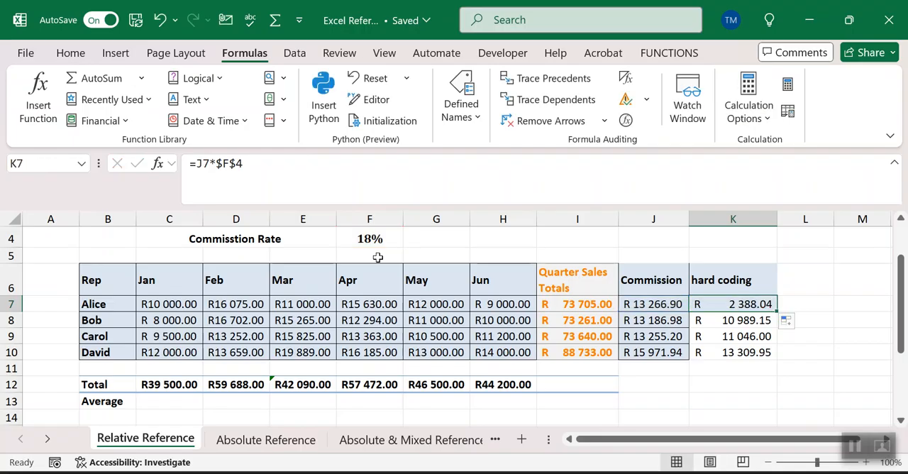
key(ctrl+z)
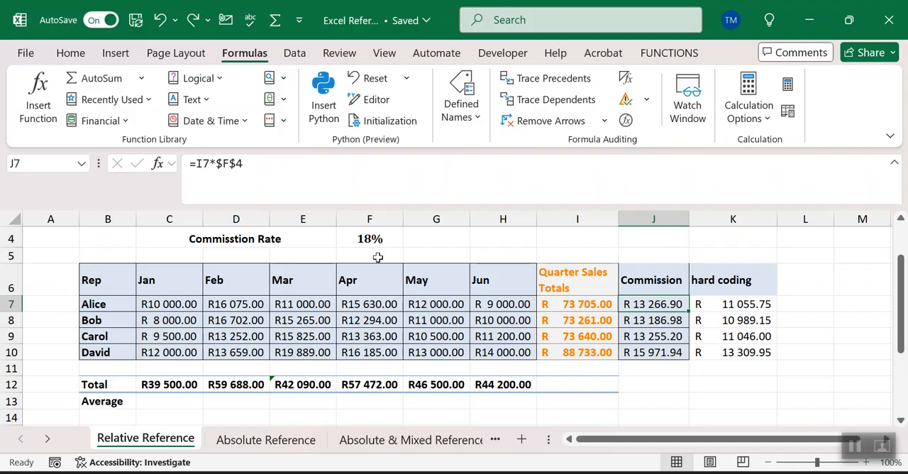
Step: Open the Absolute Reference worksheet
click(365, 251)
click(421, 239)
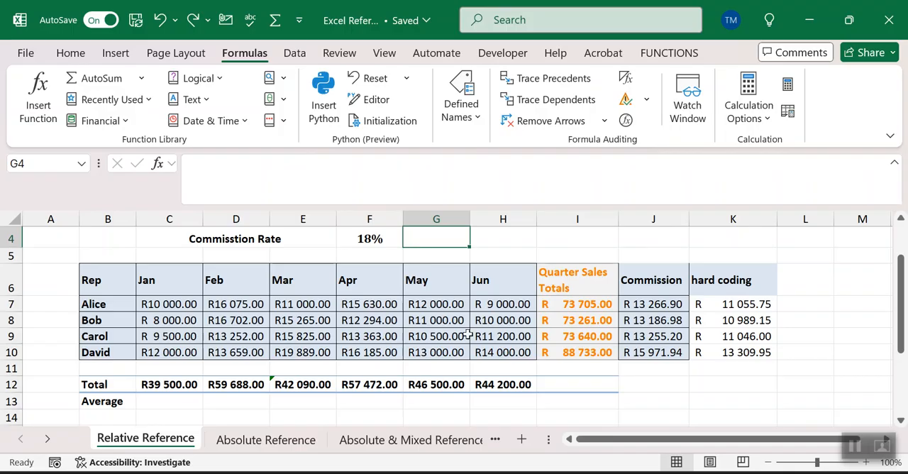
click(282, 441)
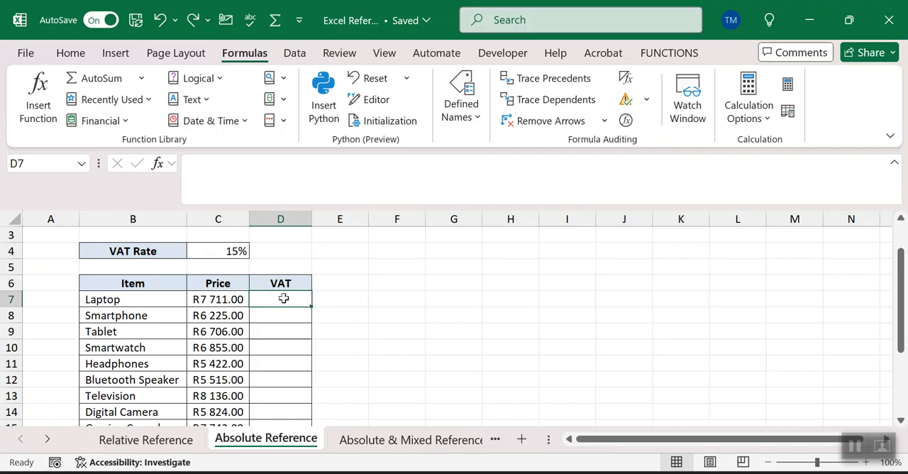
Step: Enter the formula =C7*C4 in D7 to calculate the laptop's VAT
text(=)
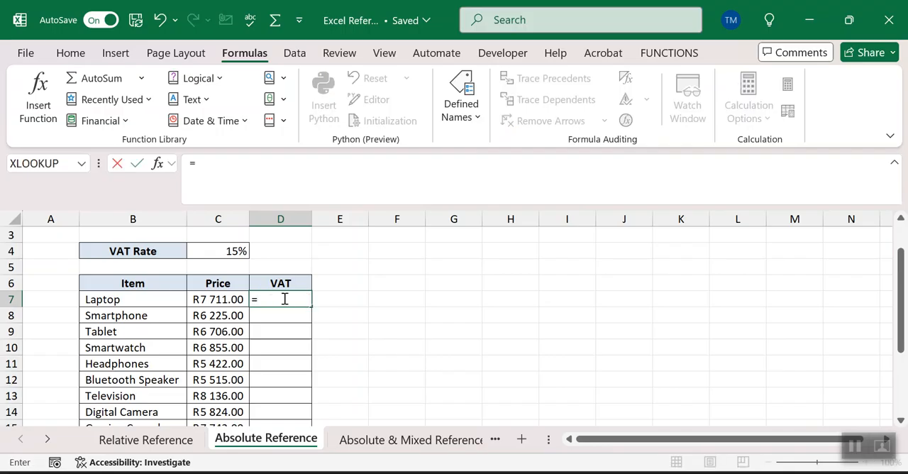
click(205, 299)
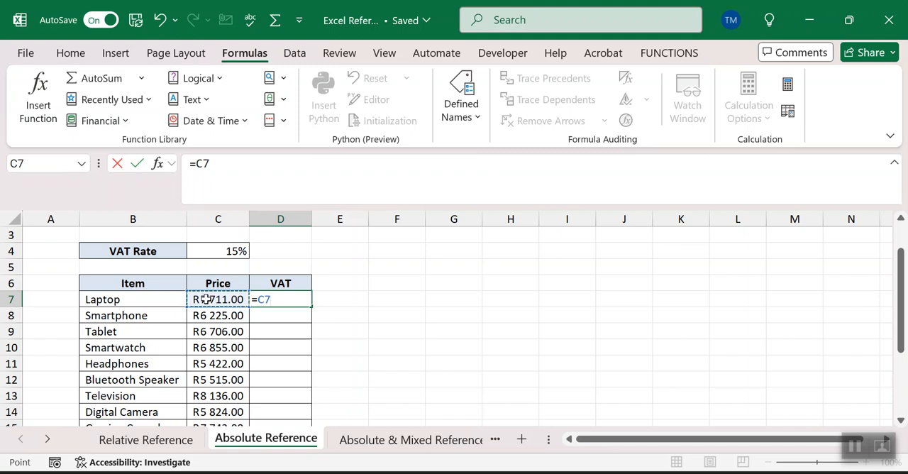
text(*)
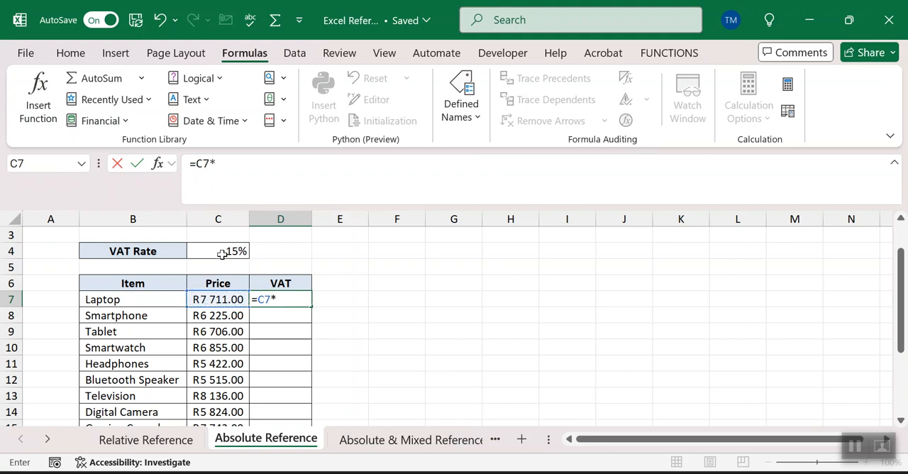
click(220, 250)
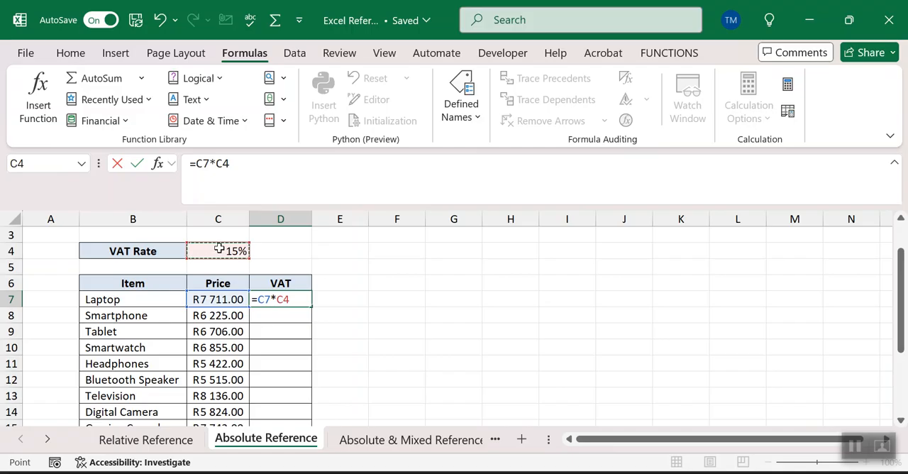
key(Return)
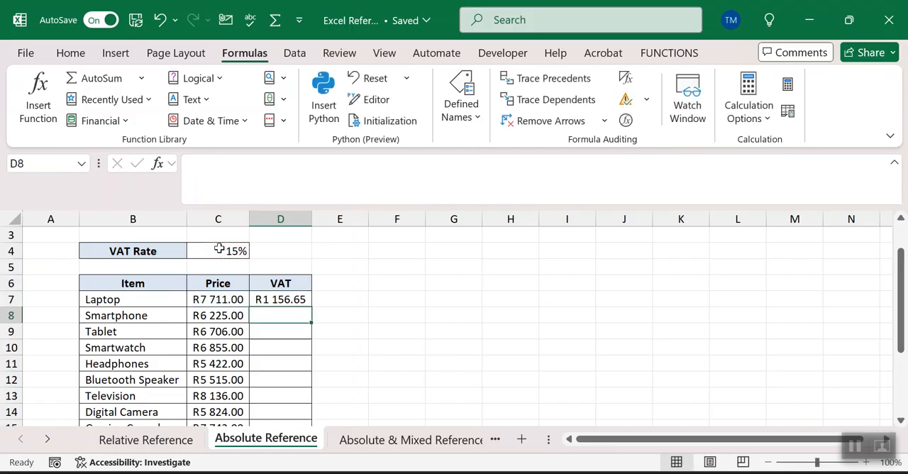
Step: Try filling the relative VAT formula from D7 down the column, and inspect the references in D9, D8, D7 and the rate in C4
click(283, 299)
double_click(314, 306)
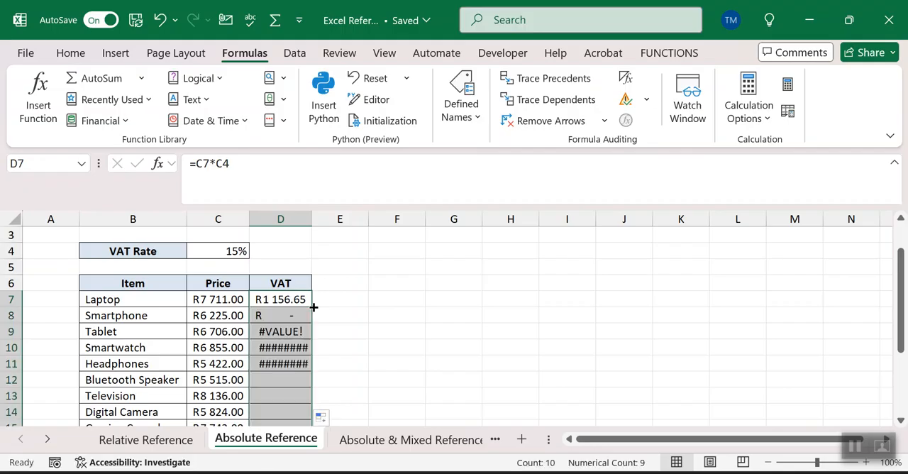
double_click(277, 331)
key(Return)
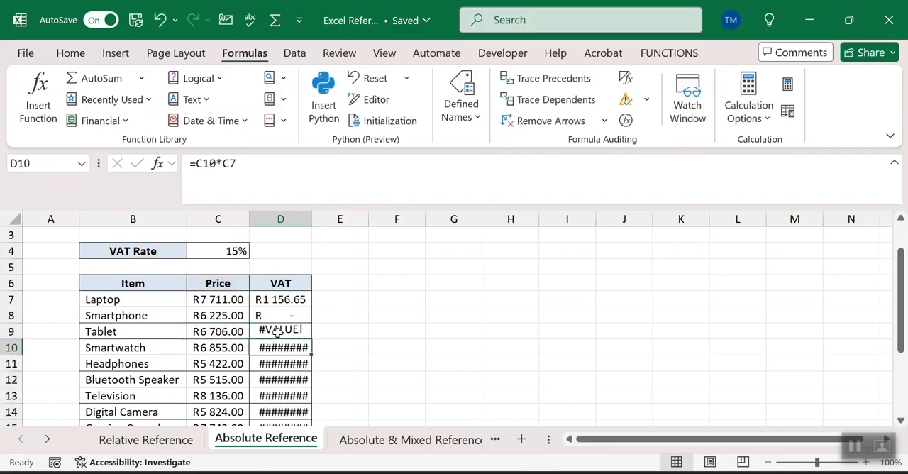
click(290, 313)
double_click(290, 312)
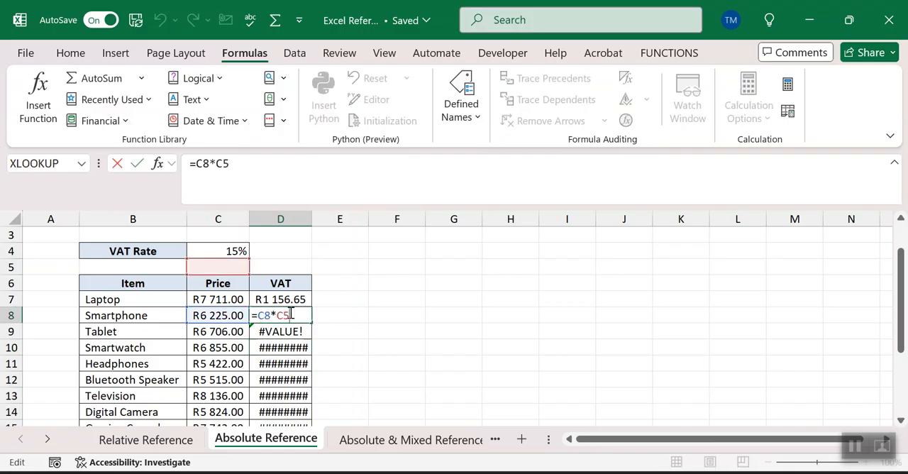
key(Return)
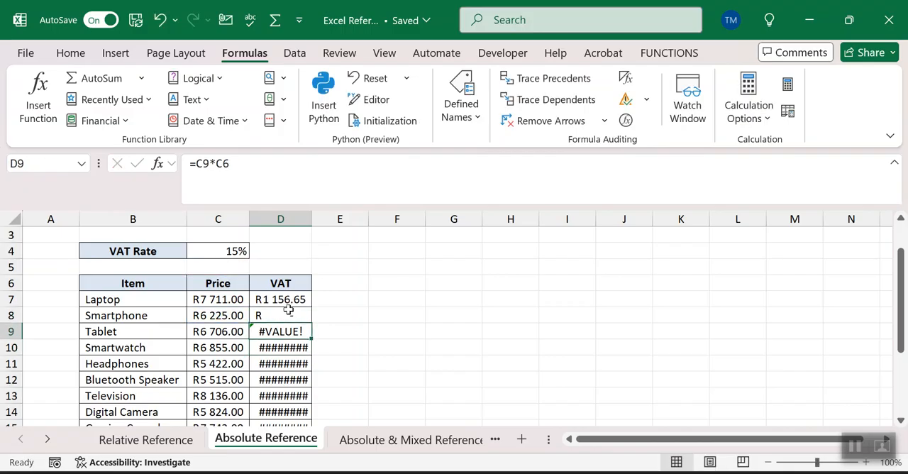
click(286, 296)
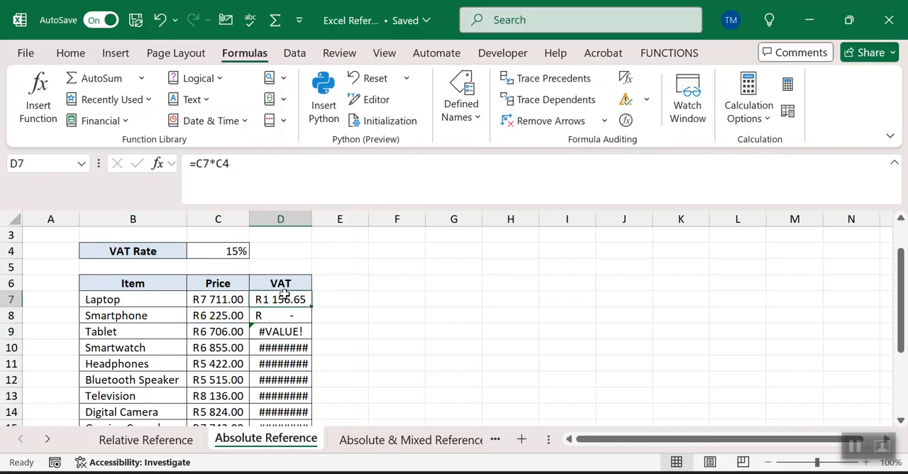
click(237, 252)
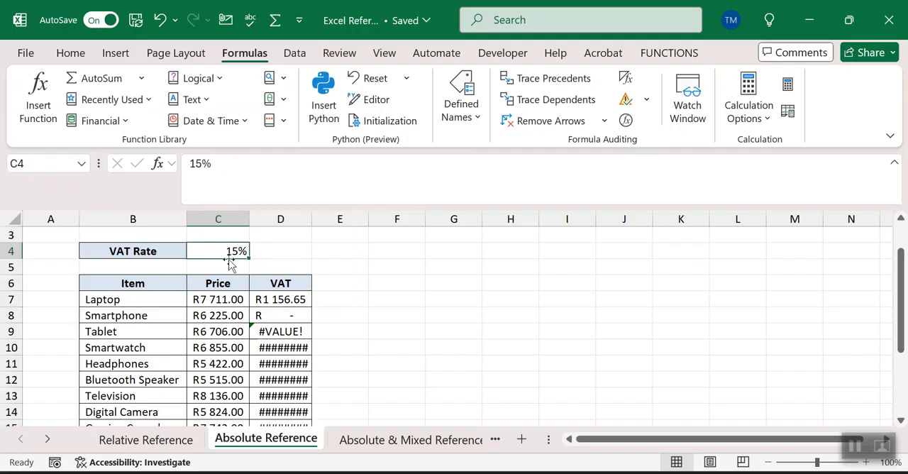
Step: Make the VAT rate reference in D7 absolute so the formula reads =C7*$C$4
click(296, 300)
double_click(296, 300)
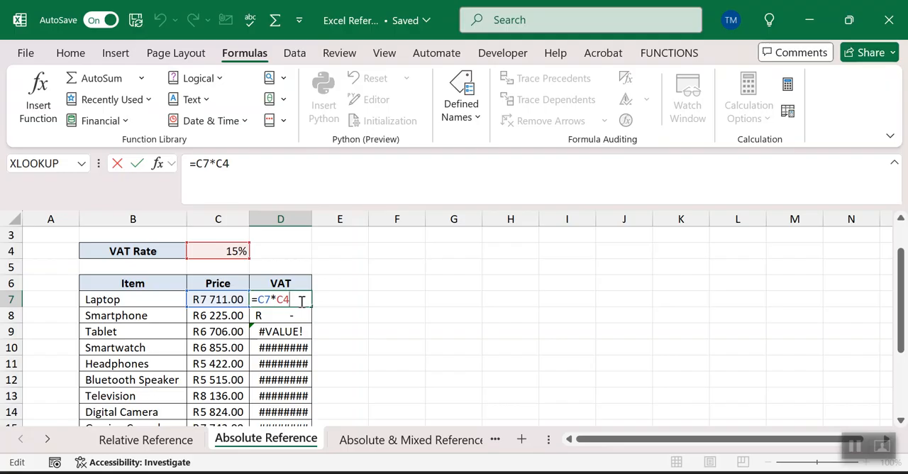
key(F4)
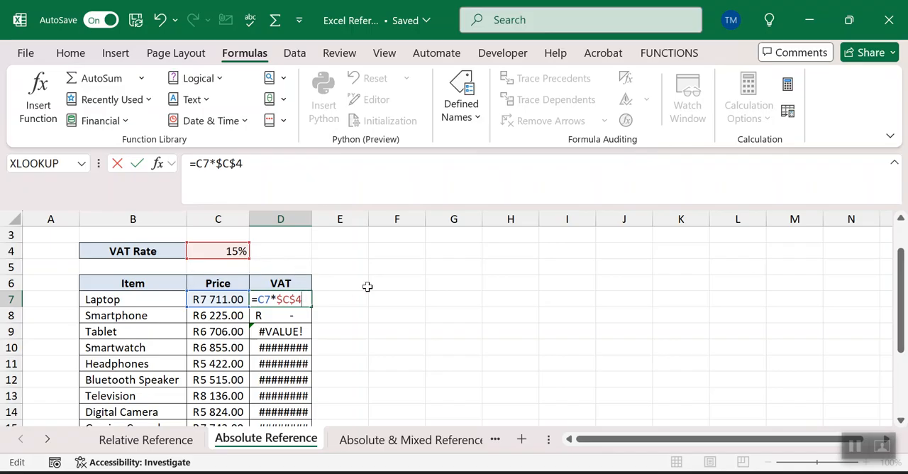
key(Return)
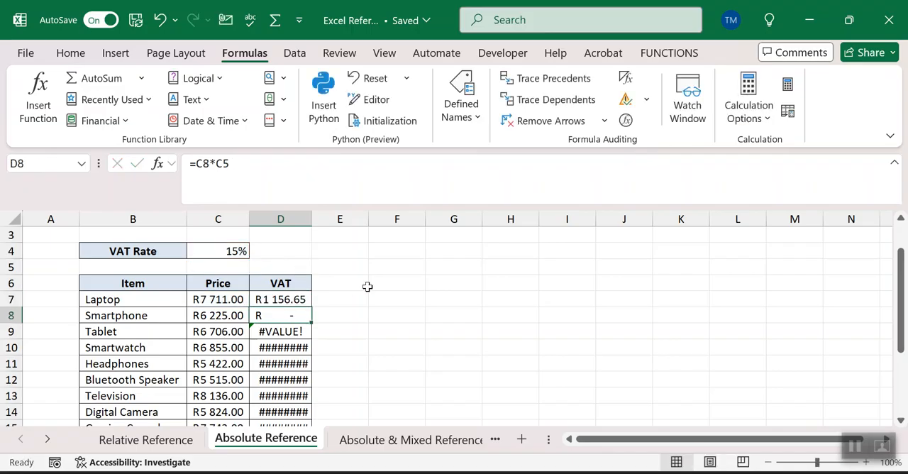
Step: Fill the absolute-reference VAT formula from D7 down the VAT column and check the copied formula in D9
click(288, 301)
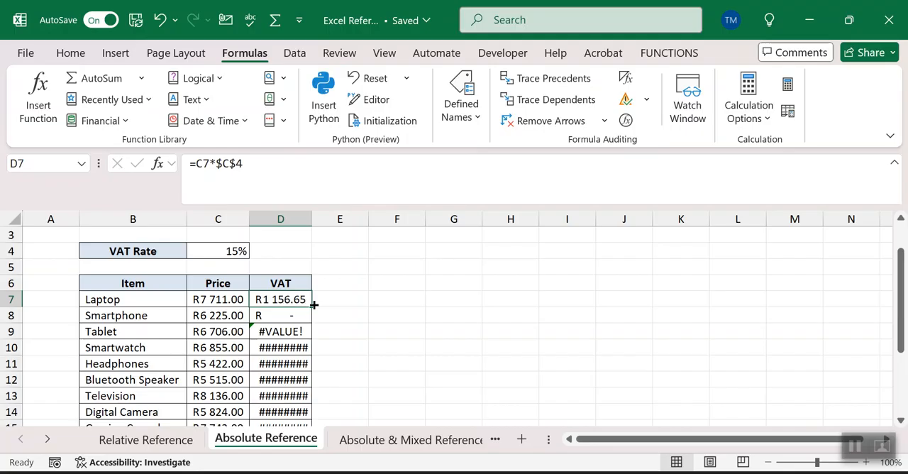
double_click(313, 304)
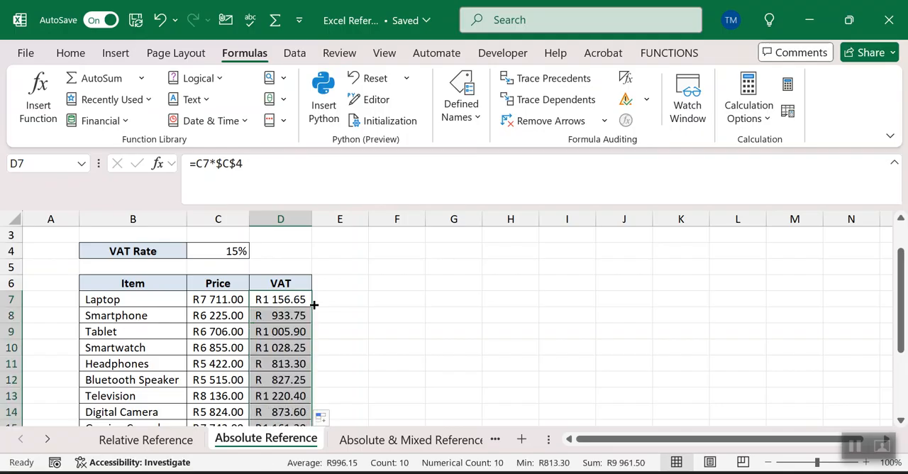
click(268, 332)
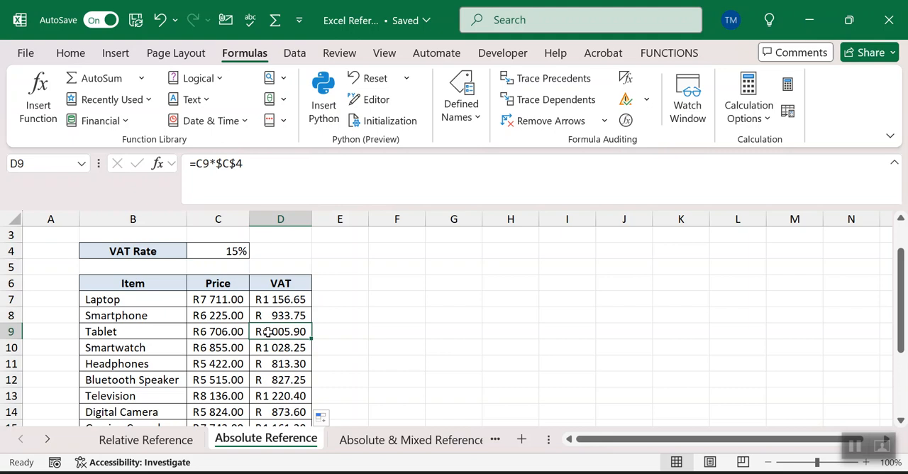
Step: Open the Absolute & Mixed Reference worksheet and look over its tables from row 1
click(390, 439)
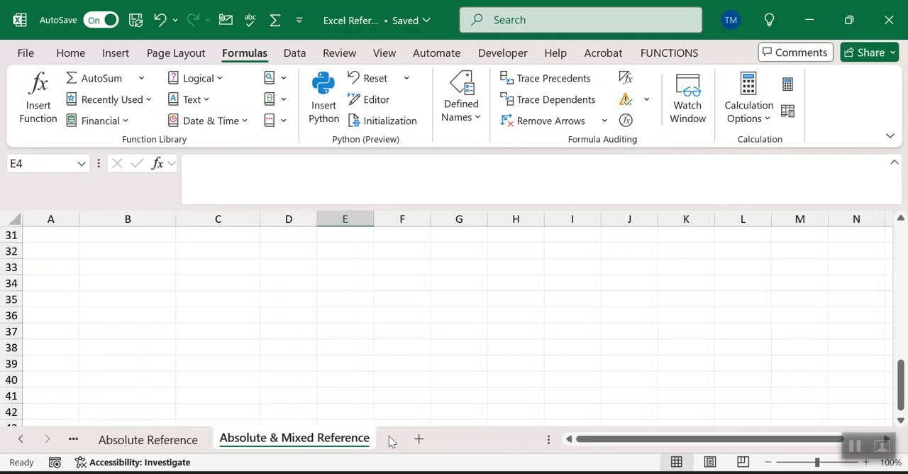
click(900, 273)
click(901, 273)
click(901, 273)
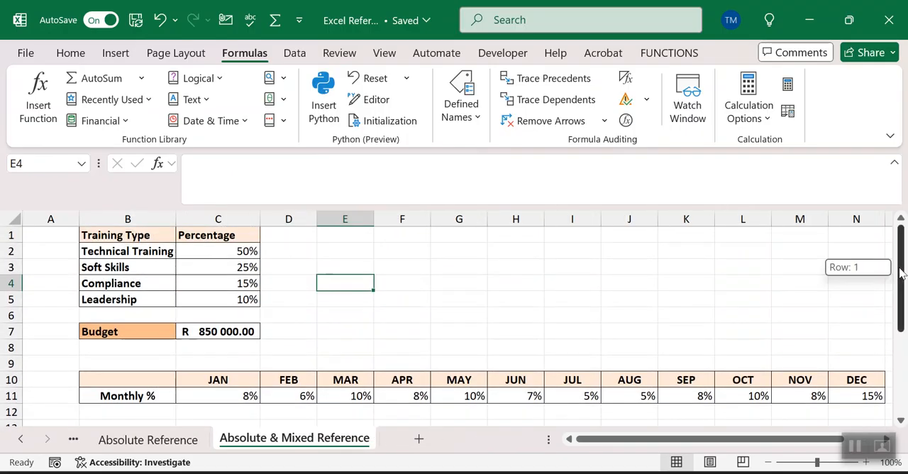
click(901, 420)
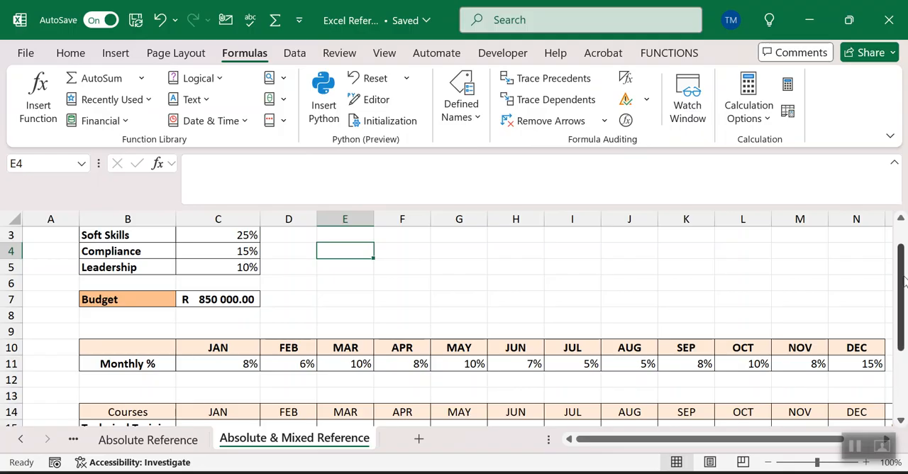
drag(902, 255, 900, 236)
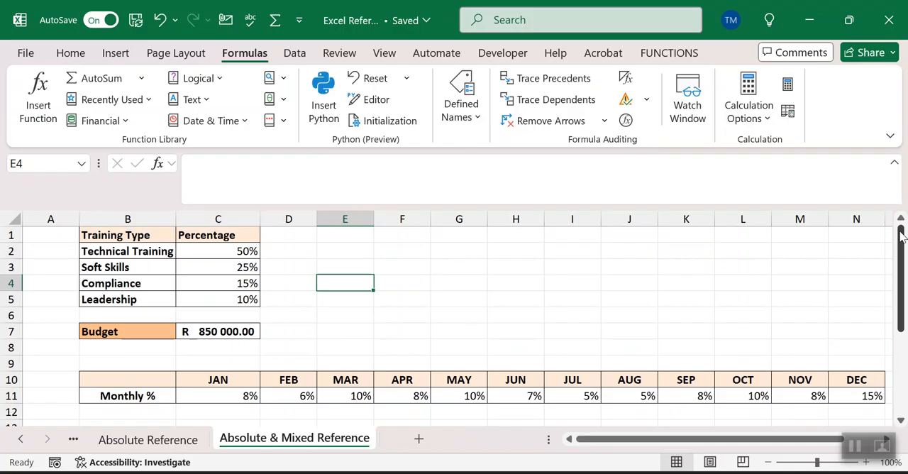
Step: Examine the budget in C7 and the empty monthly Courses table, selecting the January cell for Technical Training, C15
click(225, 335)
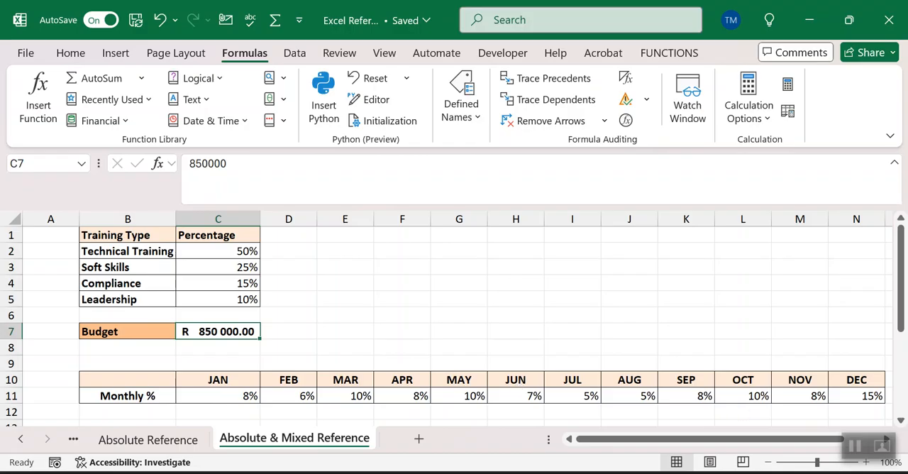
click(900, 420)
click(900, 421)
click(900, 421)
click(900, 421)
click(900, 421)
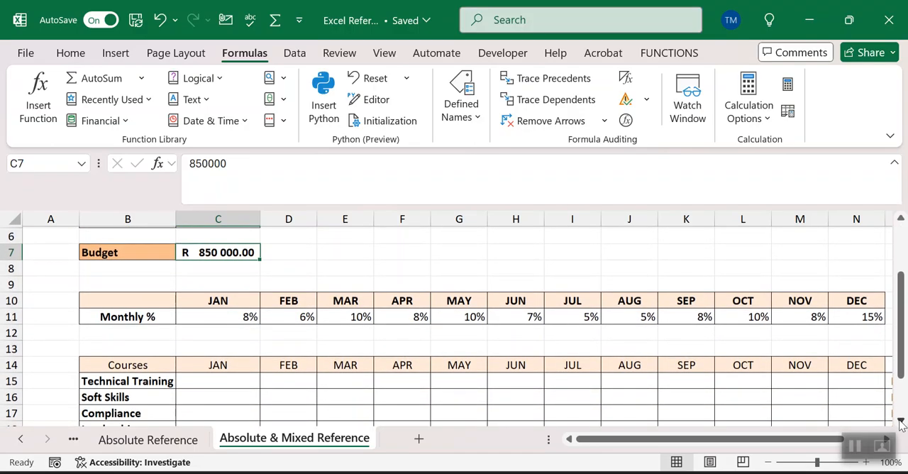
click(900, 421)
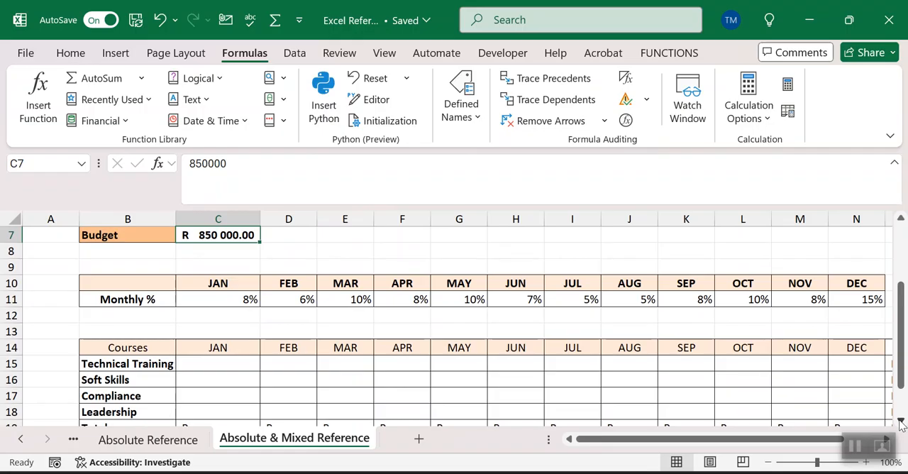
click(236, 367)
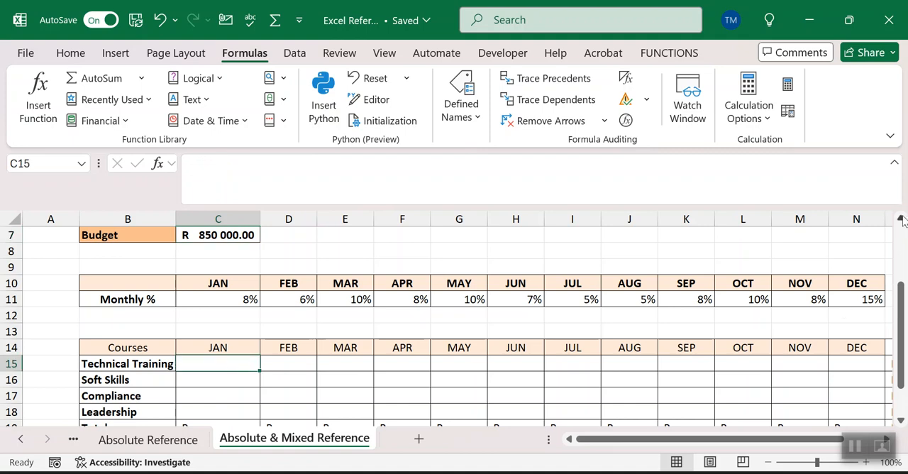
Step: Examine the training type percentages in C2:C5, the monthly percentages in C11:N11 and the budget in C7
click(901, 222)
scroll(901, 221, up, 2)
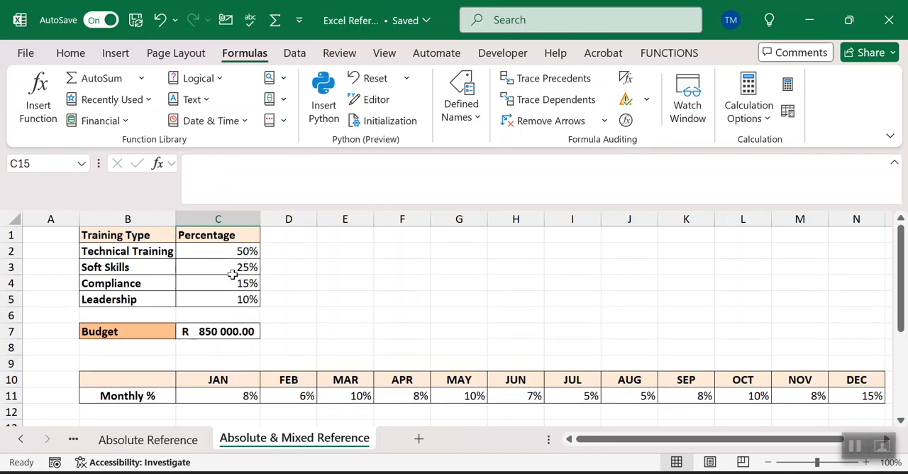
drag(228, 257, 229, 301)
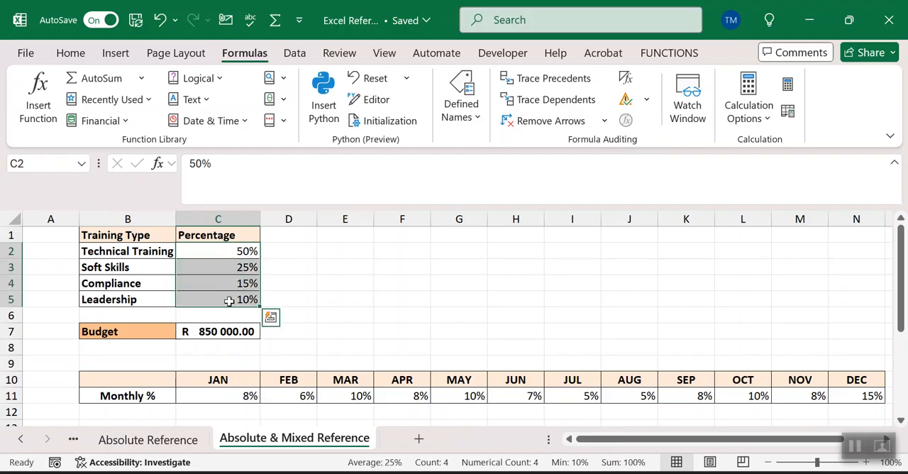
click(230, 400)
drag(230, 401, 853, 397)
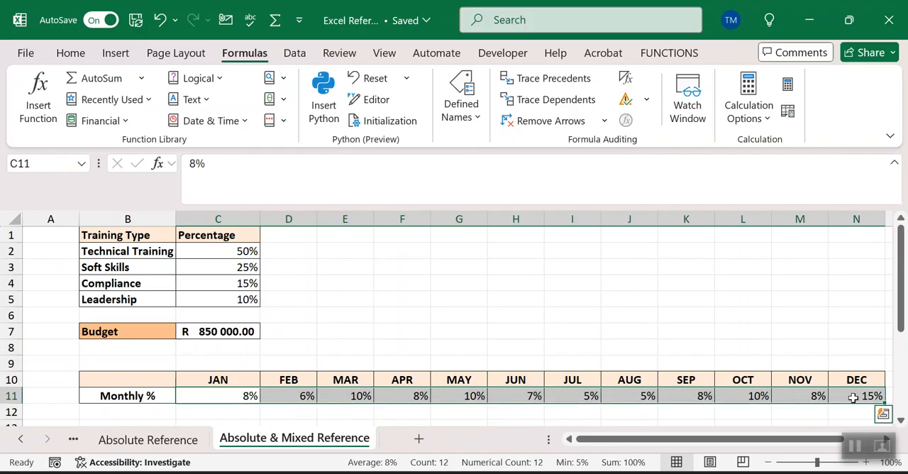
click(215, 331)
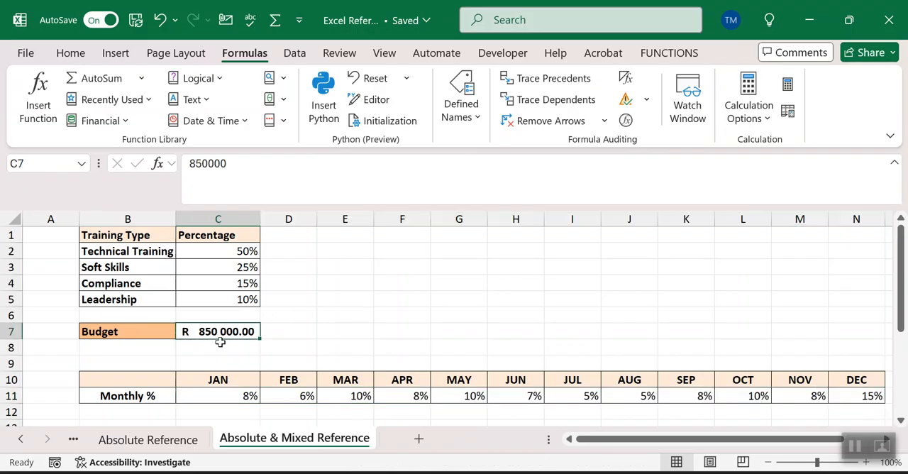
click(215, 345)
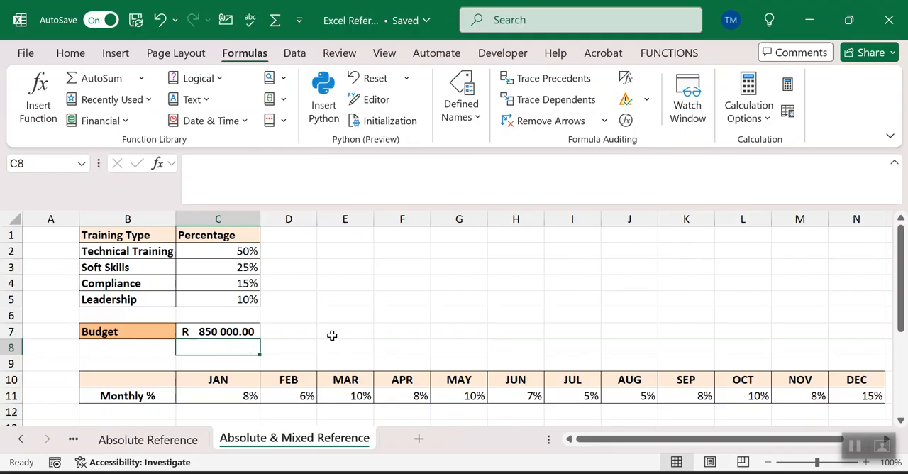
click(301, 328)
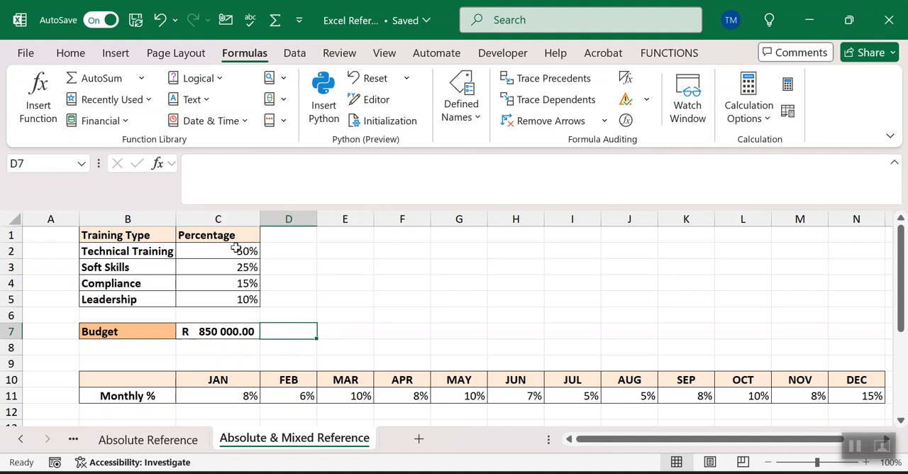
Step: Review how the training percentages run down column C, compared with the monthly percentages starting at C11
drag(236, 248, 236, 298)
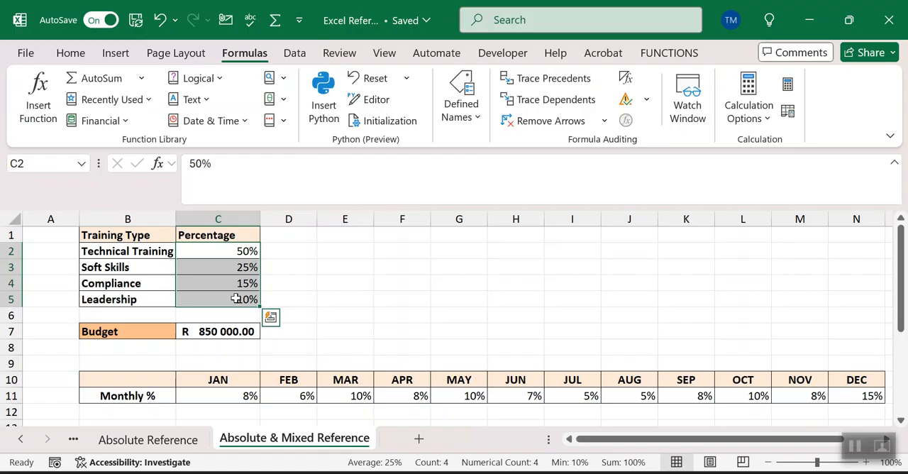
click(286, 250)
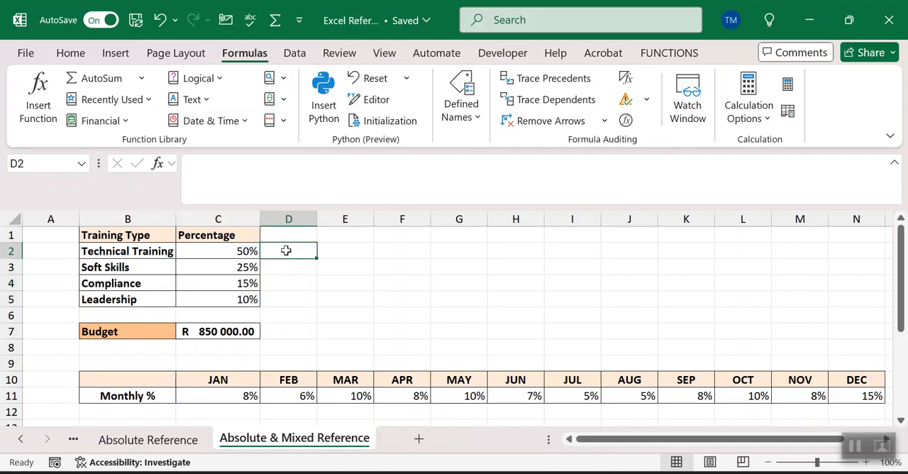
click(227, 221)
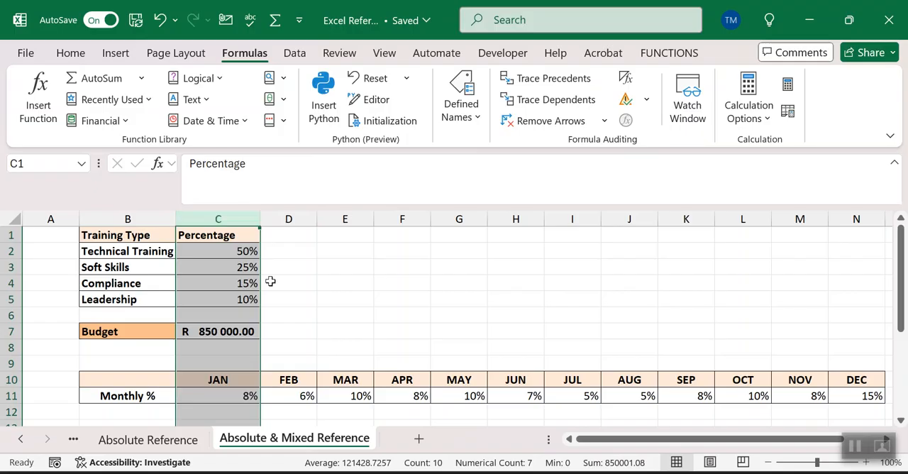
click(224, 395)
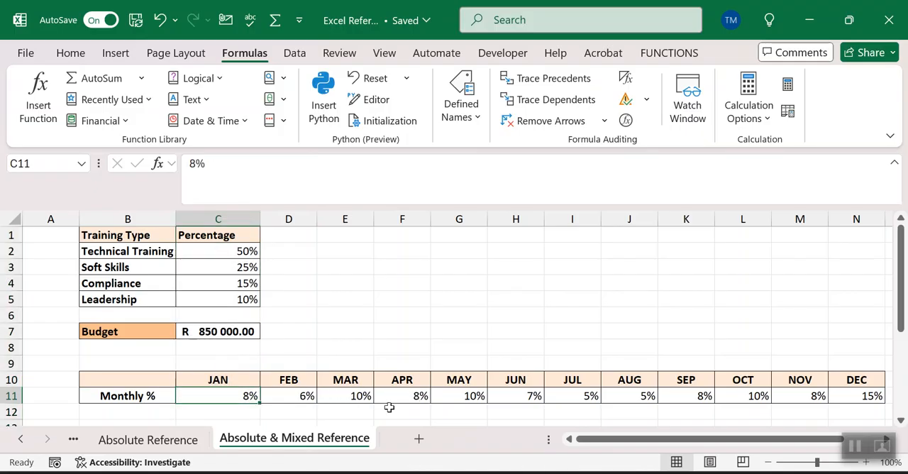
Step: Review the monthly percentages along row 11 and the empty Courses table beneath them
click(239, 414)
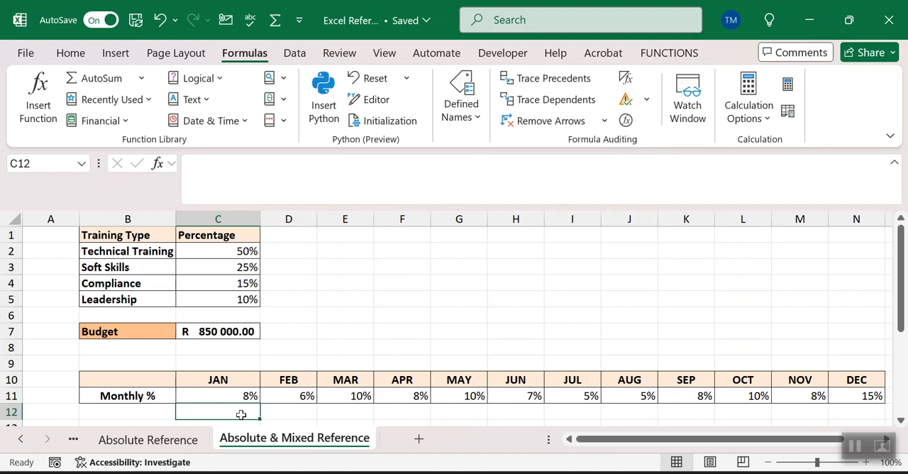
click(13, 396)
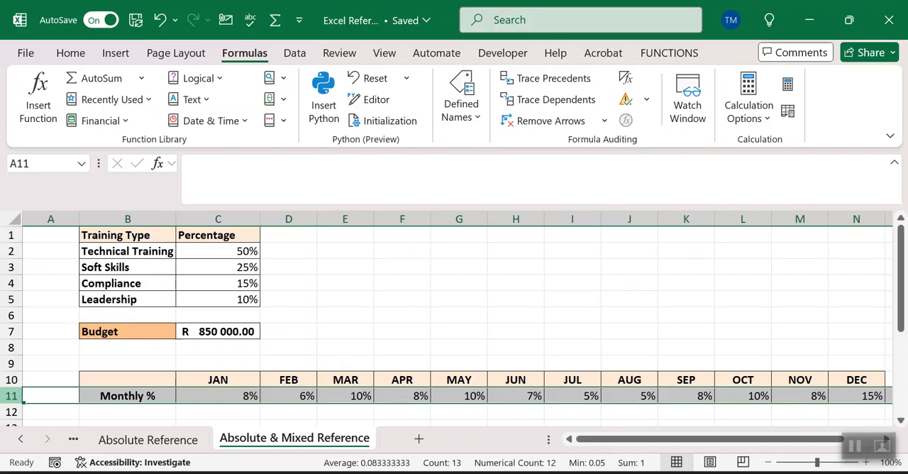
click(900, 419)
scroll(900, 420, down, 2)
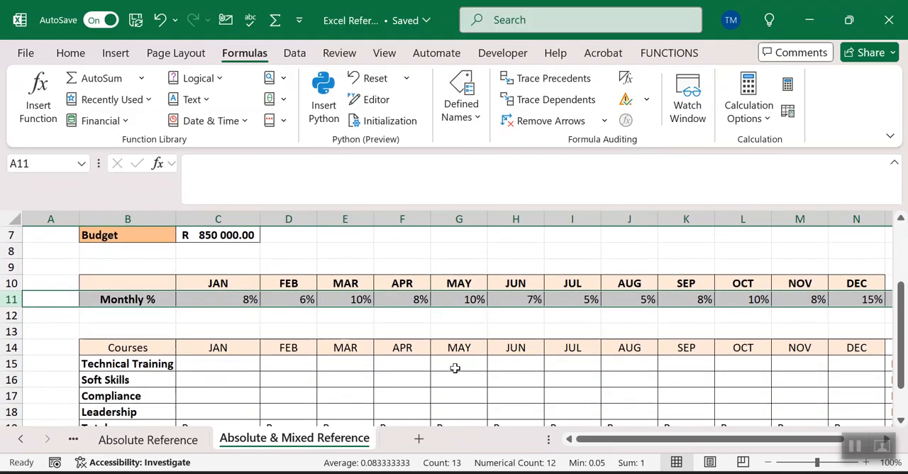
Step: Start a formula in C15 with the Technical Training percentage, locking only its column as $C2
click(245, 366)
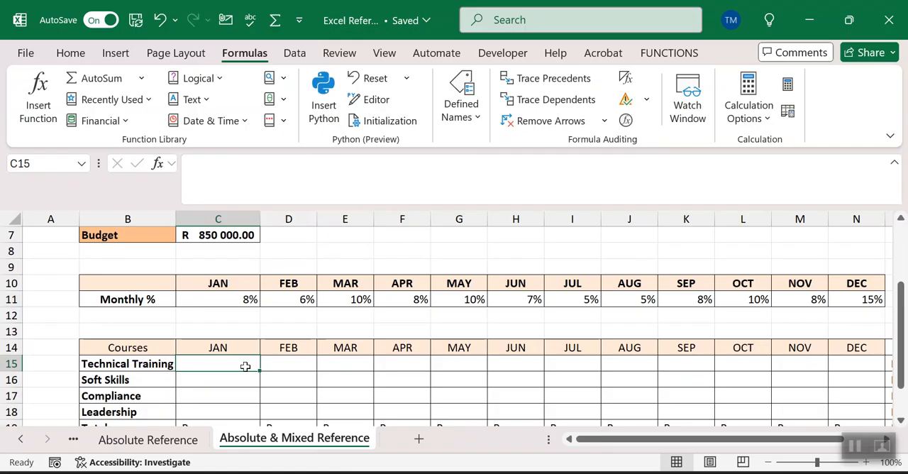
text(=)
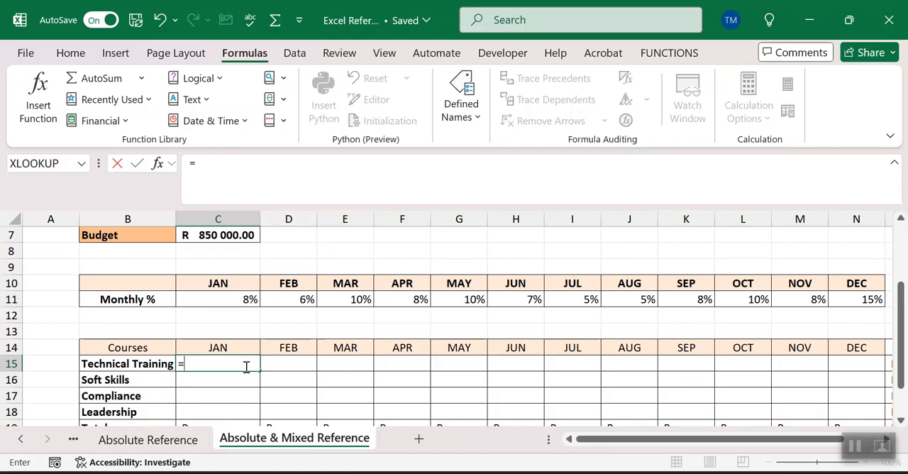
click(901, 219)
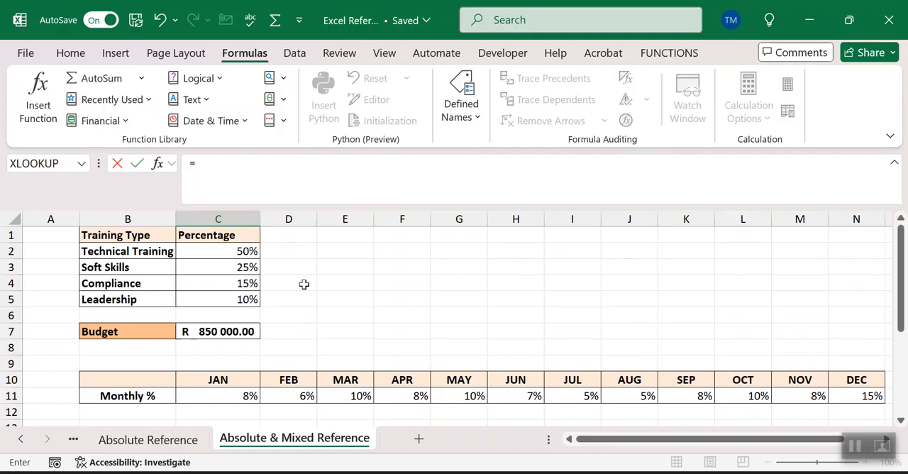
click(246, 251)
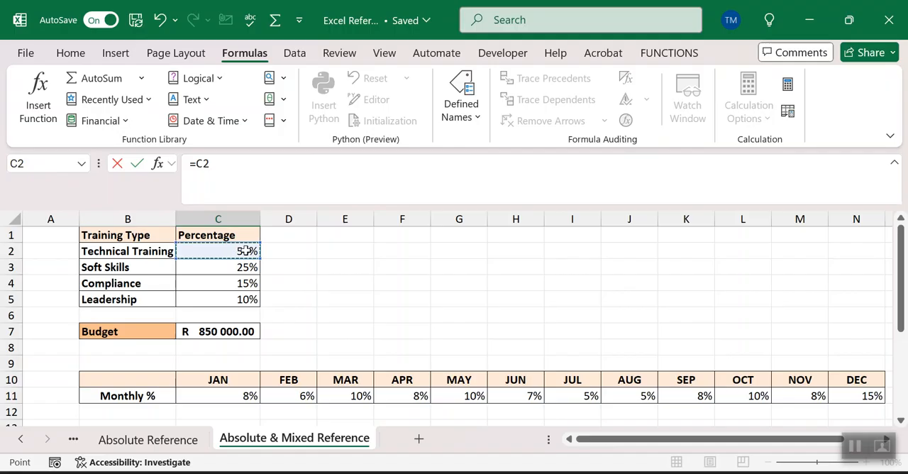
key(F4)
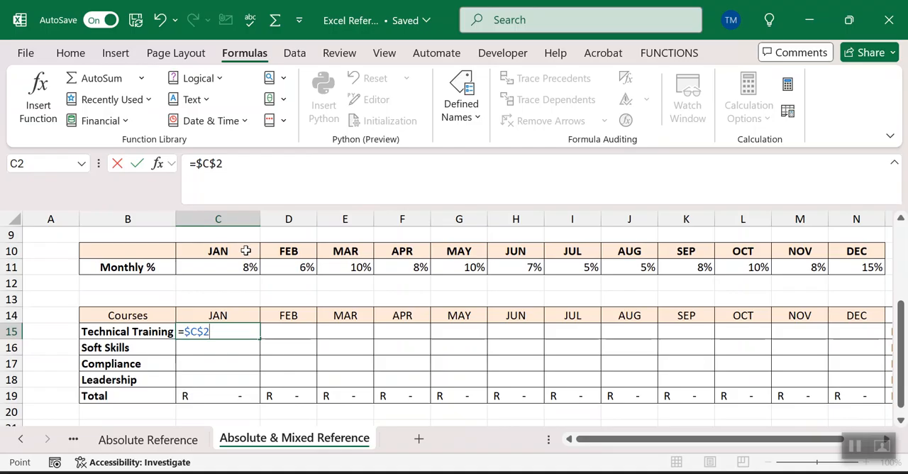
key(F4)
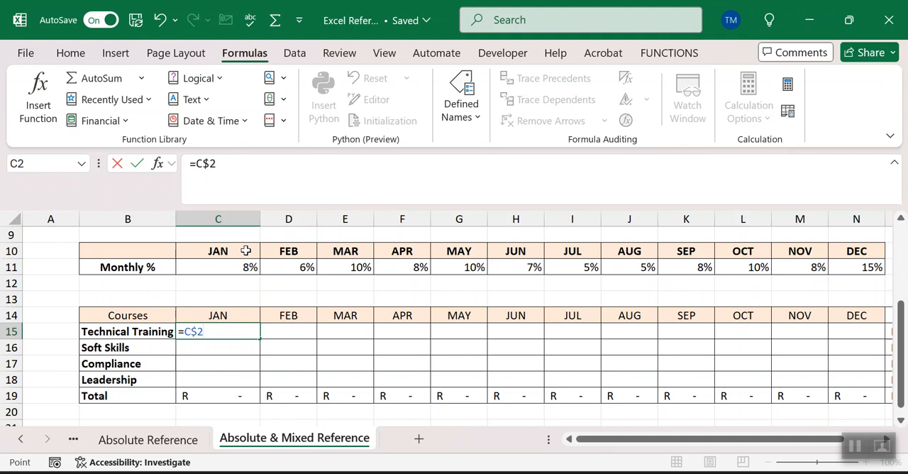
key(F4)
Step: Multiply the C15 formula by the budget cell as the absolute reference $C$7
text(*)
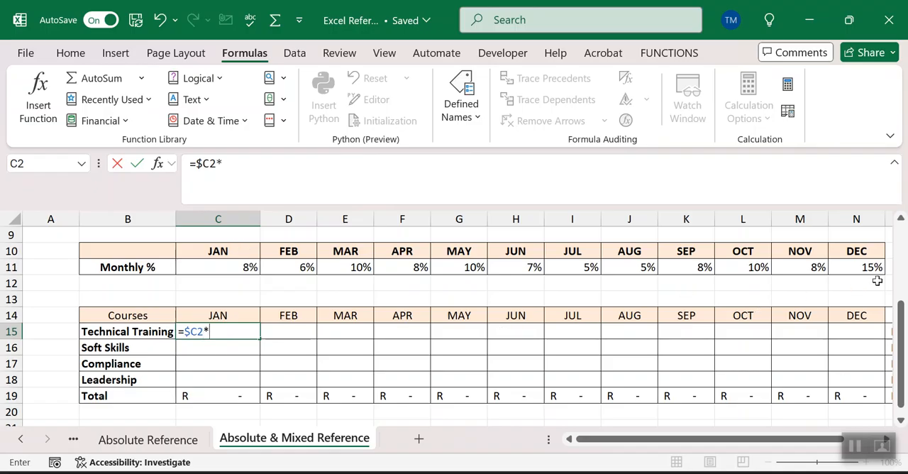
scroll(901, 220, up, 2)
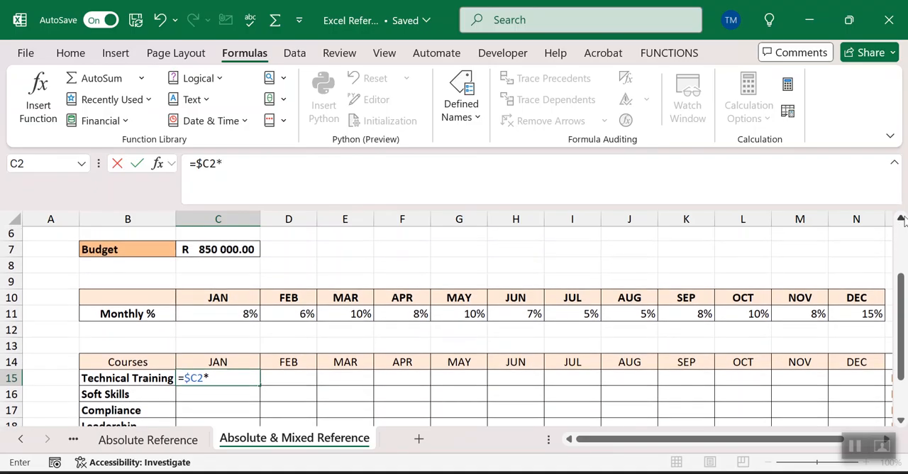
click(225, 267)
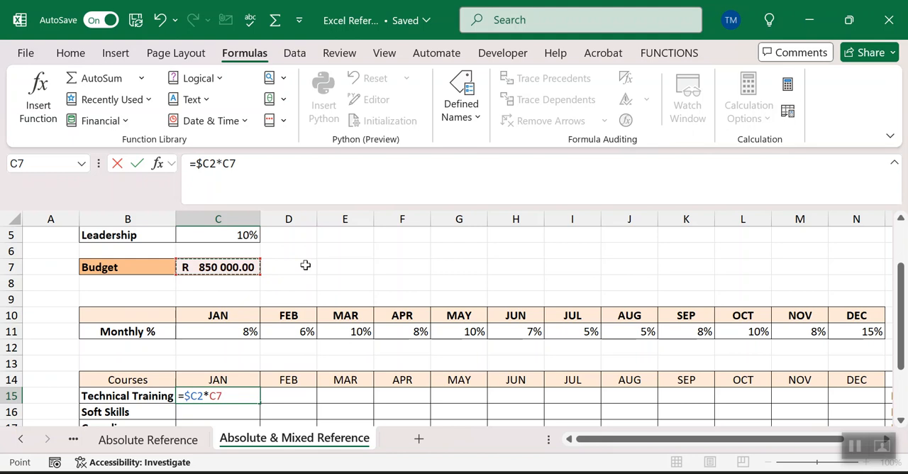
click(229, 165)
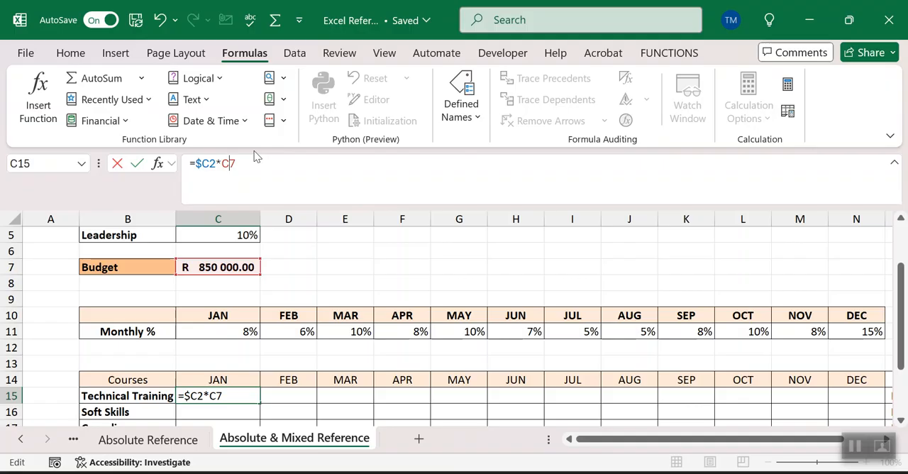
key(F4)
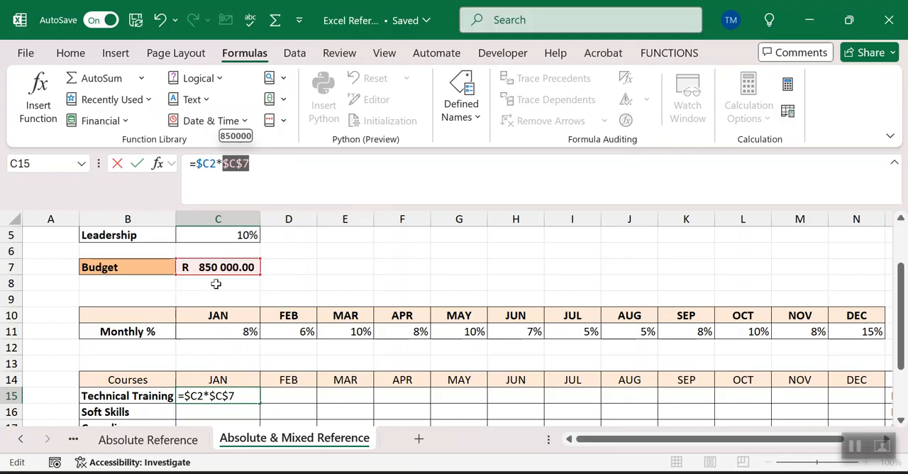
click(261, 163)
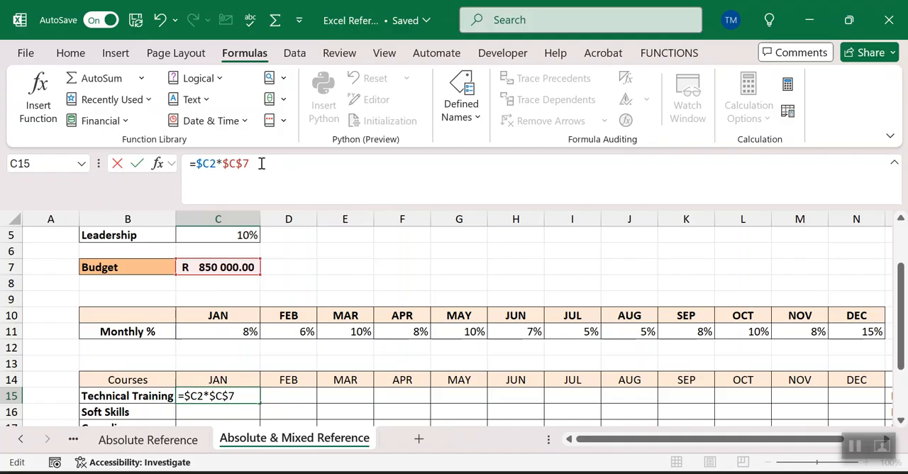
Step: Multiply by January's monthly percentage with only the row locked, completing C15 as =$C2*$C$7*C$11
text(*)
click(235, 331)
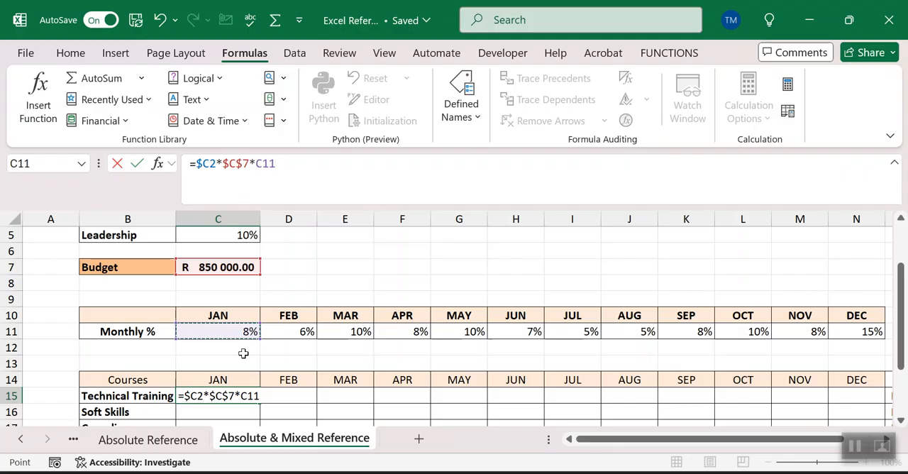
key(F4)
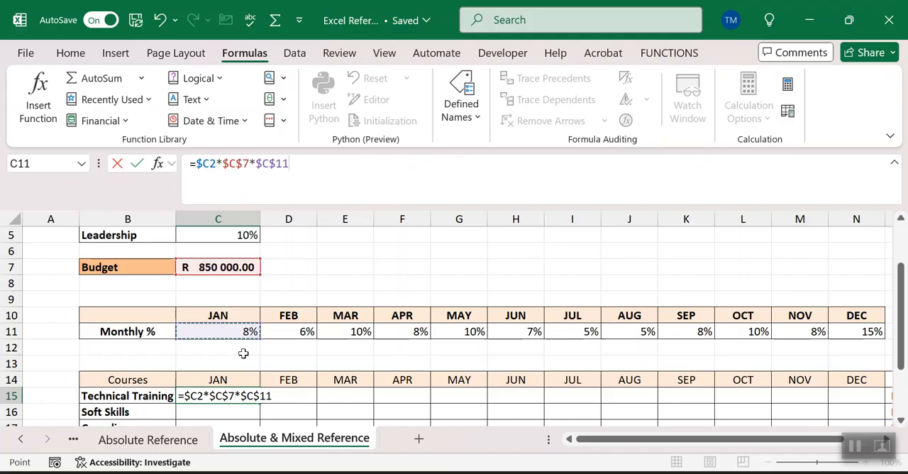
key(F4)
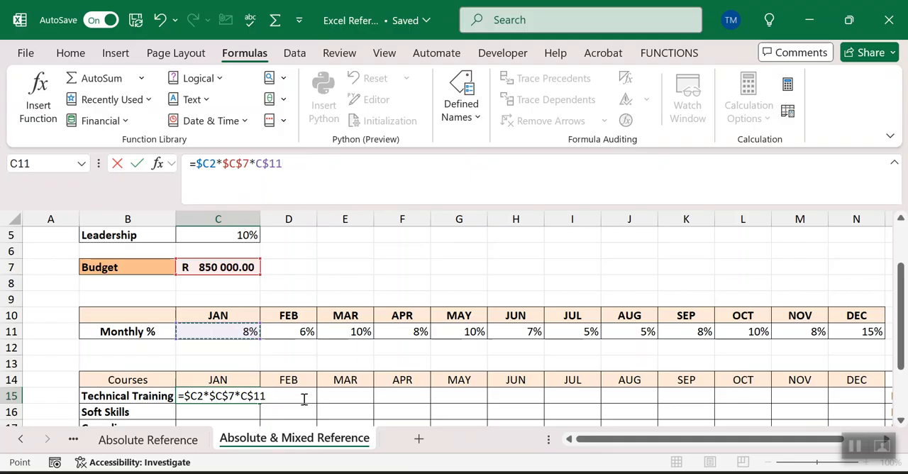
key(Return)
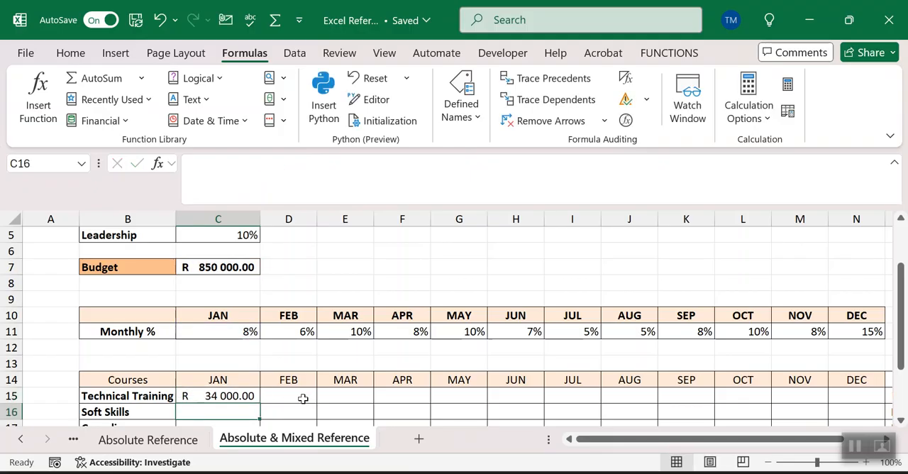
Step: Fill the C15 formula across to December in column N and down through the Leadership row
click(253, 395)
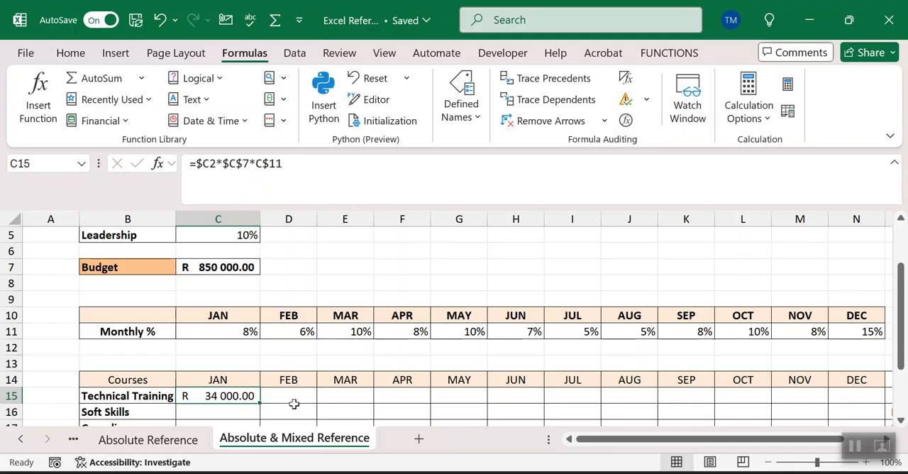
drag(262, 404, 865, 417)
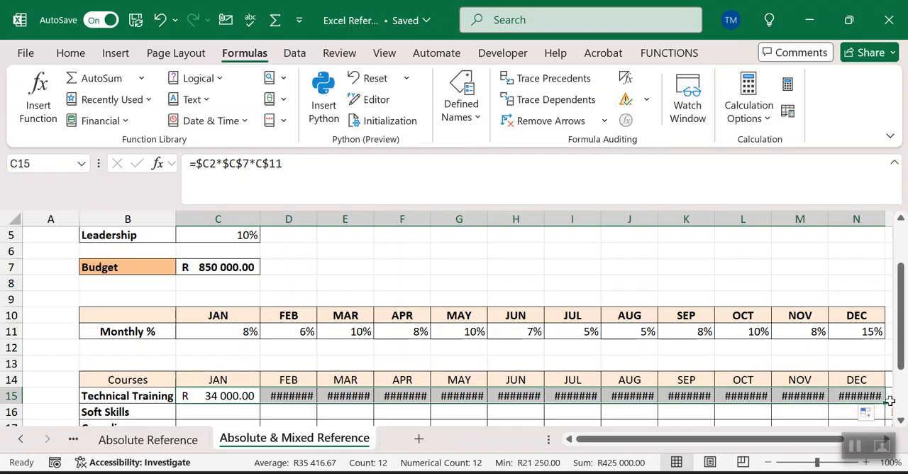
key(ctrl+d)
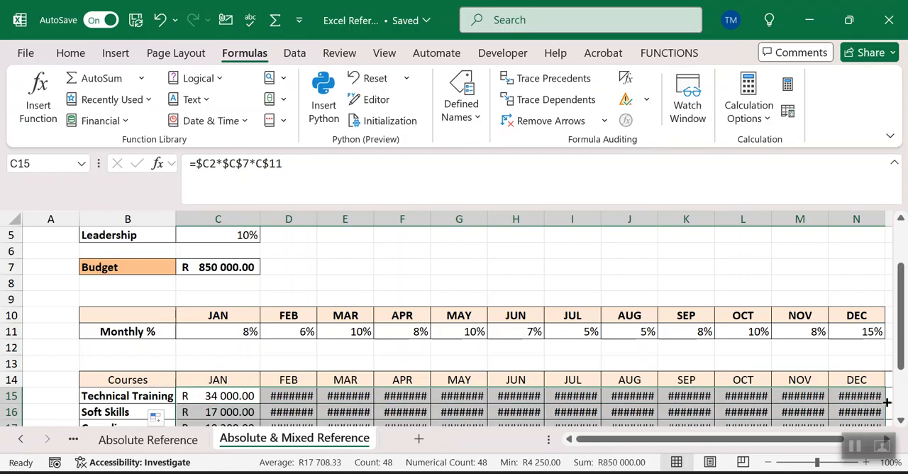
Step: Autofit the widths of columns C through O, from January to the TOTAL column
click(901, 420)
click(901, 420)
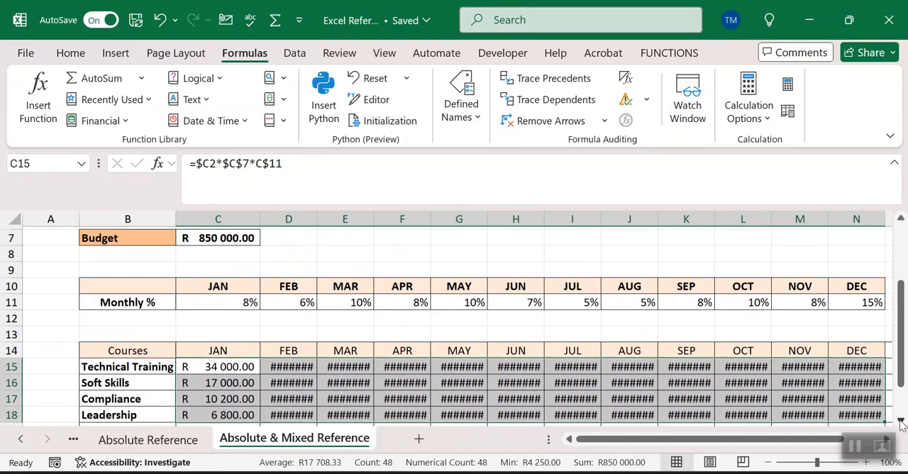
click(900, 420)
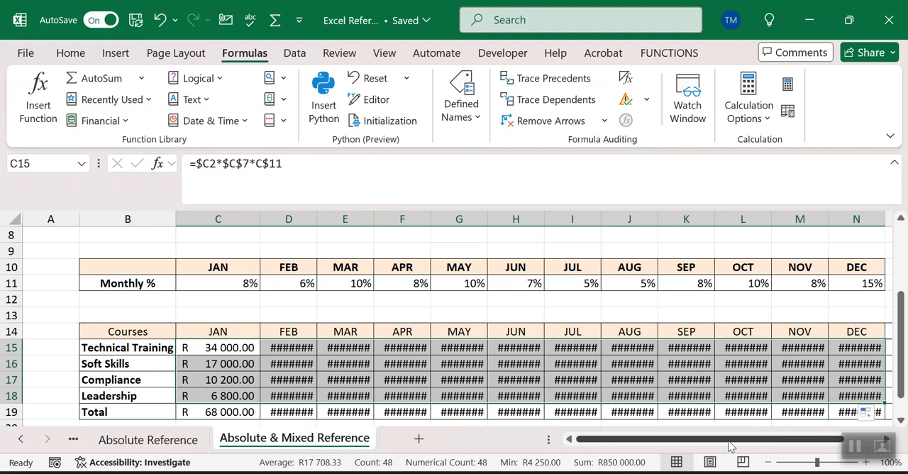
drag(727, 440, 758, 443)
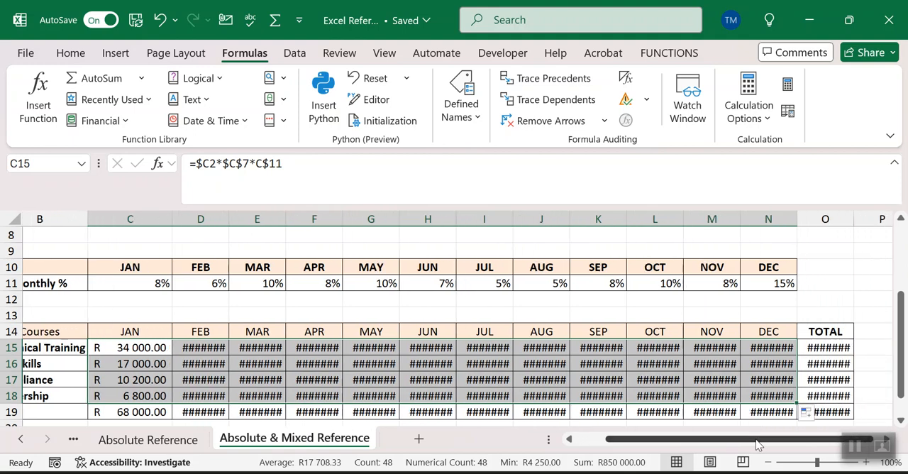
click(133, 219)
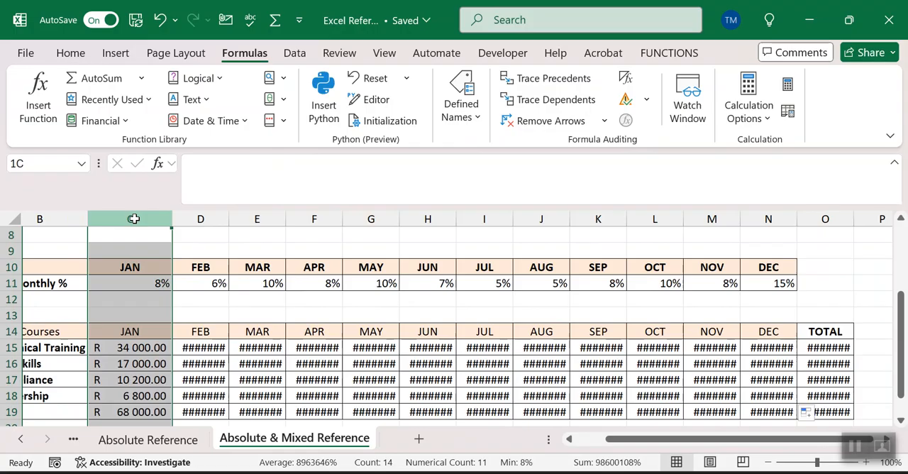
drag(133, 219, 844, 261)
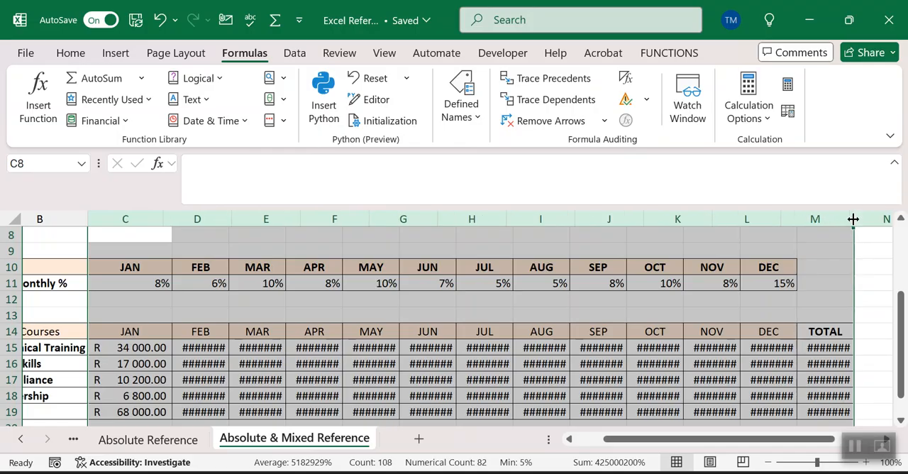
double_click(853, 219)
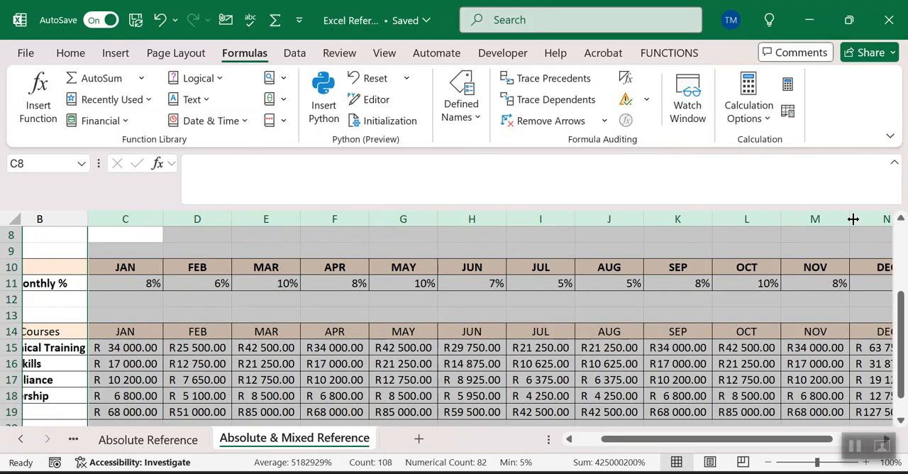
Step: Set the worksheet zoom to 80% and autofit columns C through O again for that zoom level
click(900, 420)
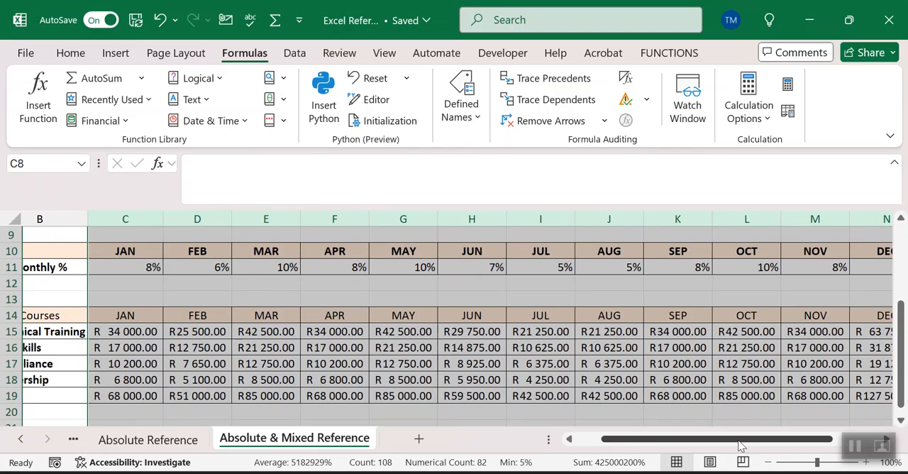
mouse_move(739, 445)
mouse_down()
mouse_move(786, 445)
mouse_move(742, 445)
mouse_up()
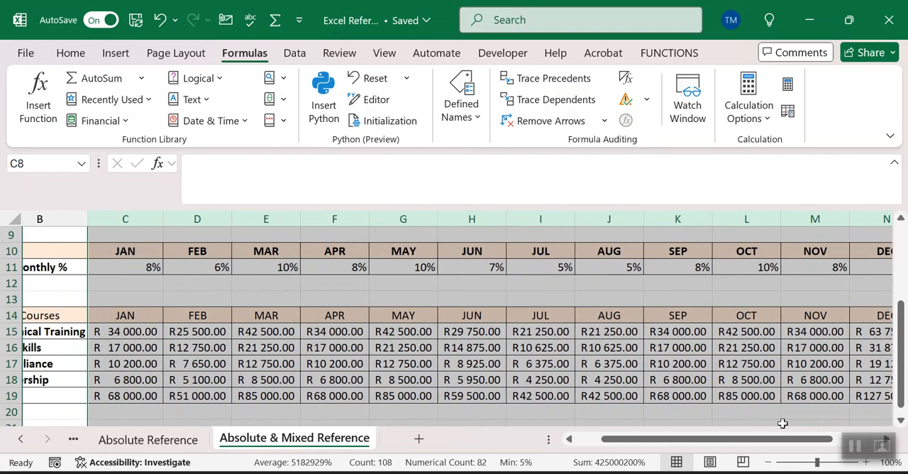
click(768, 464)
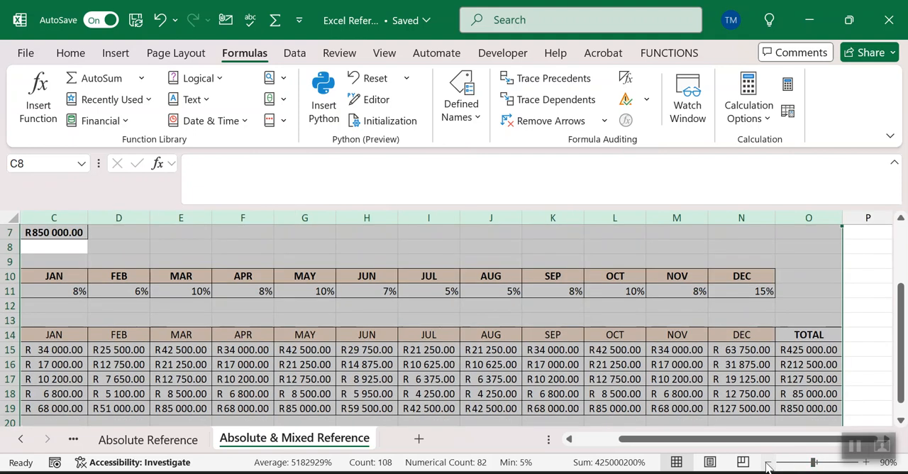
click(767, 465)
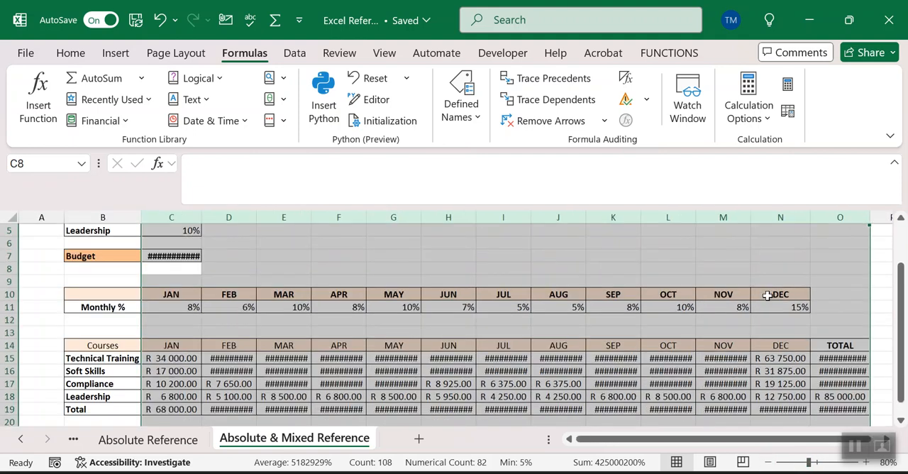
drag(868, 217, 870, 216)
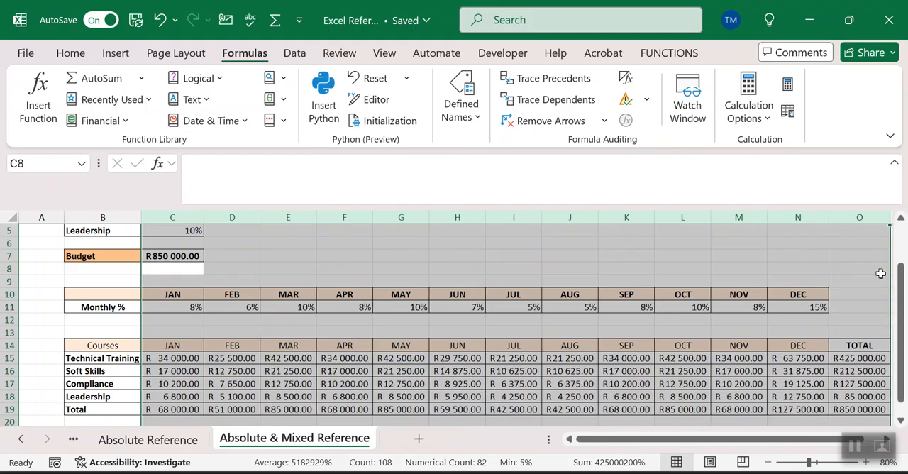
click(900, 219)
click(900, 219)
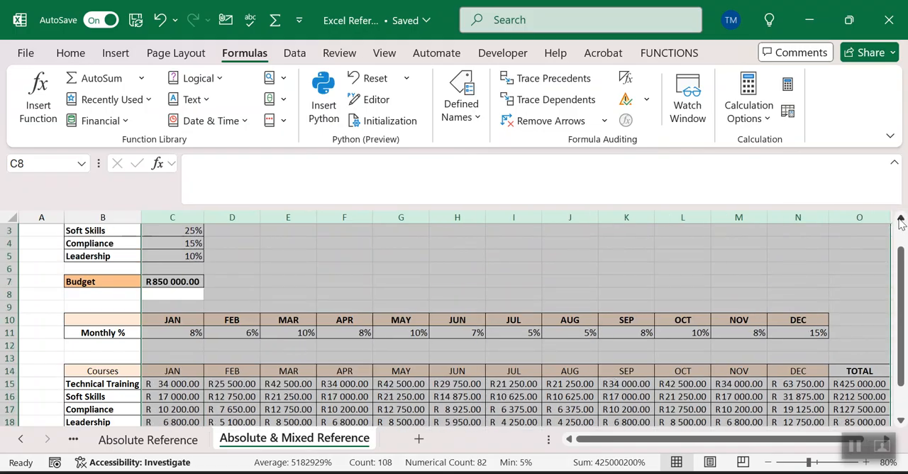
click(900, 219)
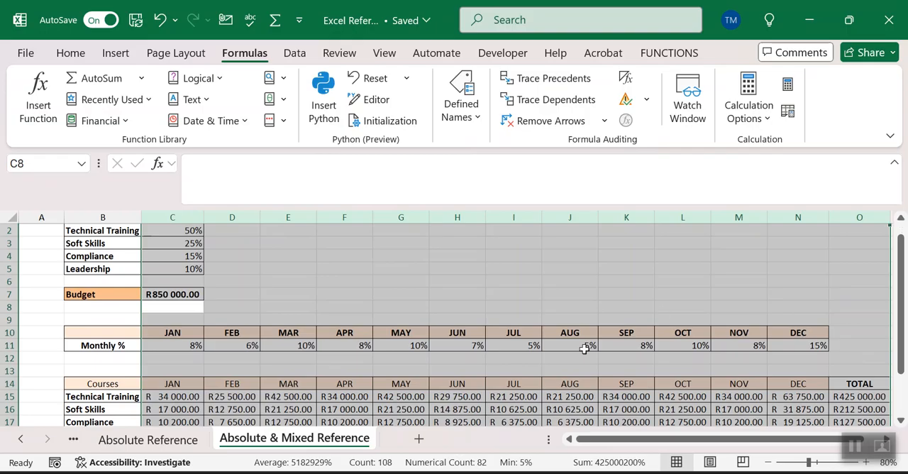
Step: Examine which cells the April Soft Skills formula in F16 references in the percentage, budget and monthly tables
click(346, 411)
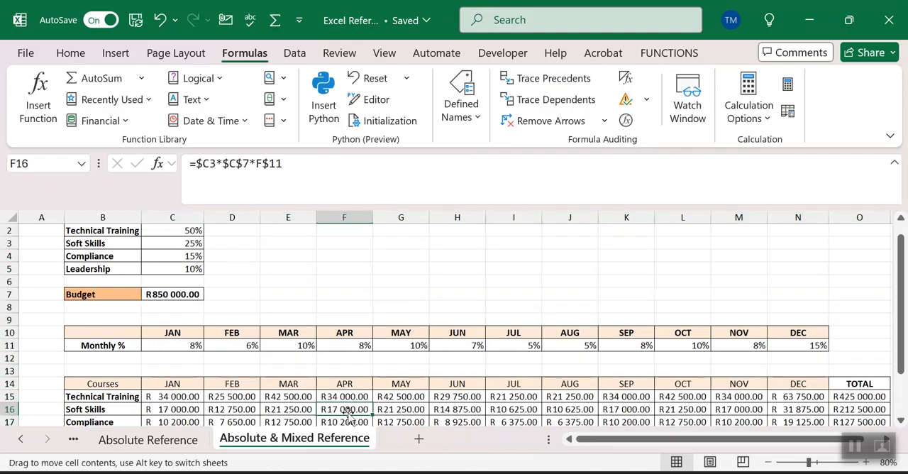
key(ctrl+Down)
click(340, 283)
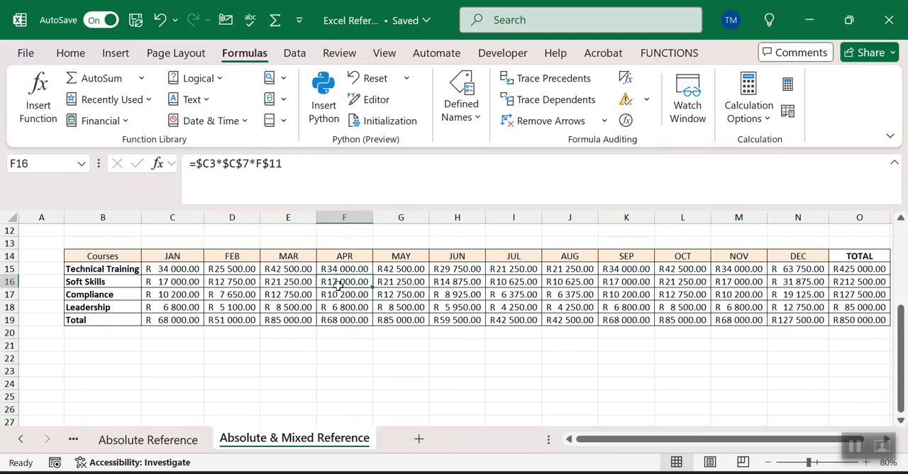
key(ctrl+Down)
click(339, 282)
double_click(340, 282)
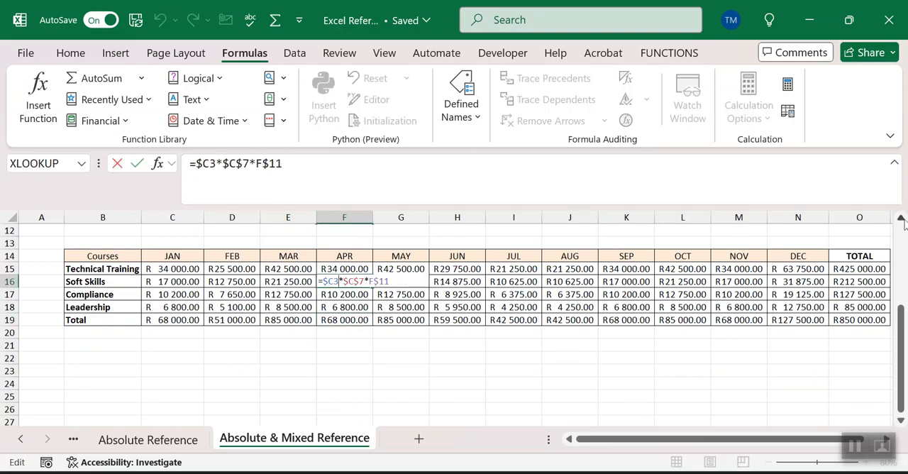
click(900, 218)
click(900, 219)
click(900, 219)
click(901, 219)
click(900, 218)
click(900, 219)
click(900, 218)
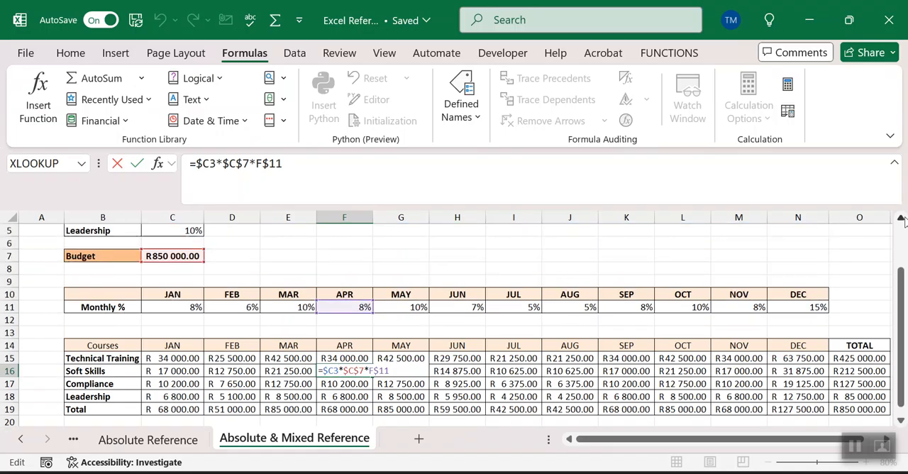
click(900, 219)
click(900, 218)
click(900, 219)
click(900, 219)
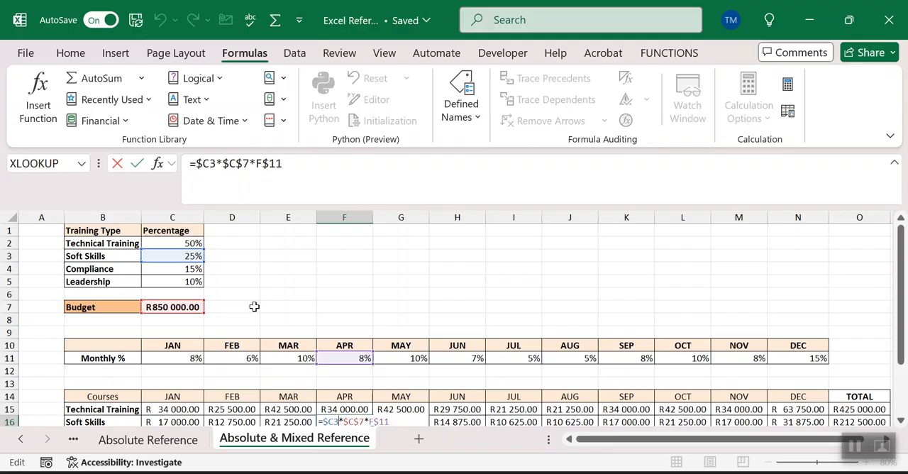
key(Return)
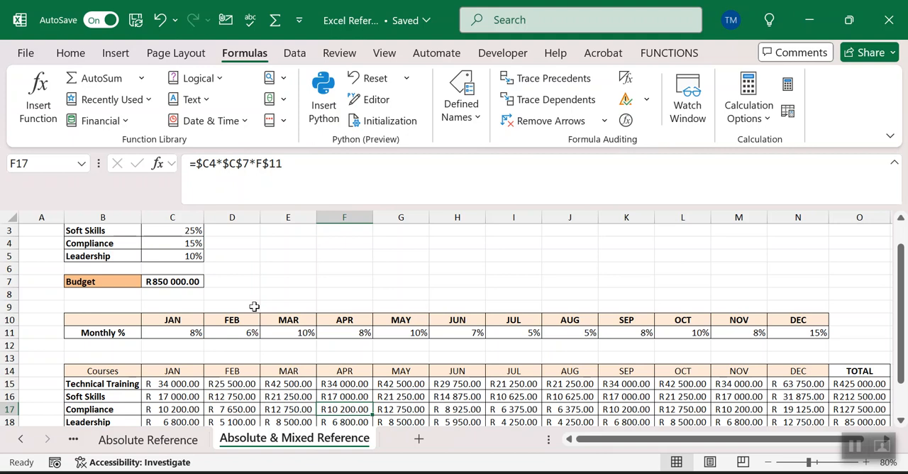
Step: On the Absolute Reference sheet, change the Laptop VAT formula in D7 to =C7*C$4, locking only the row
click(145, 441)
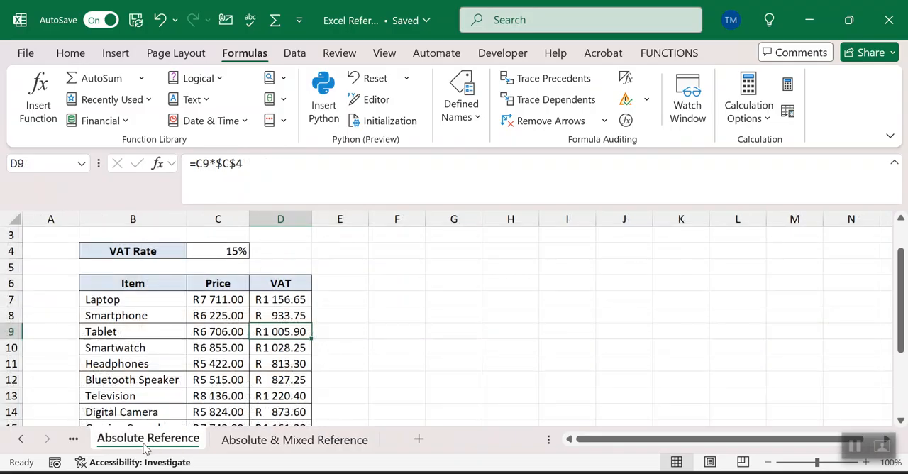
click(234, 251)
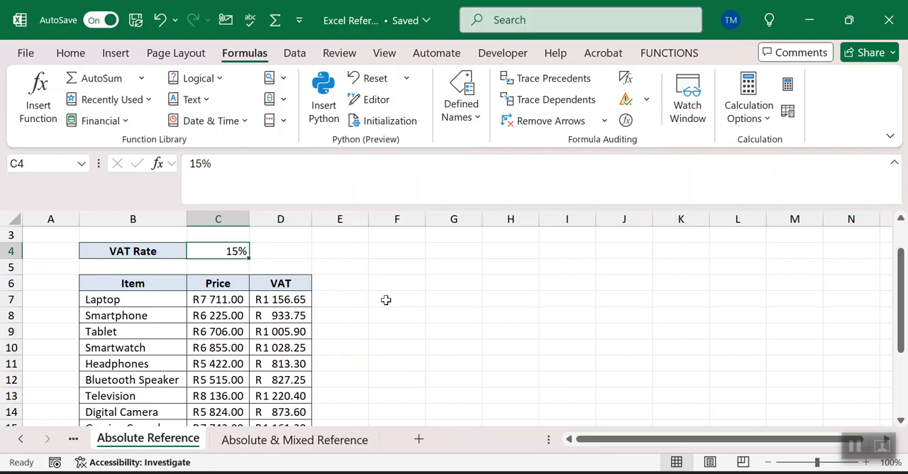
click(284, 300)
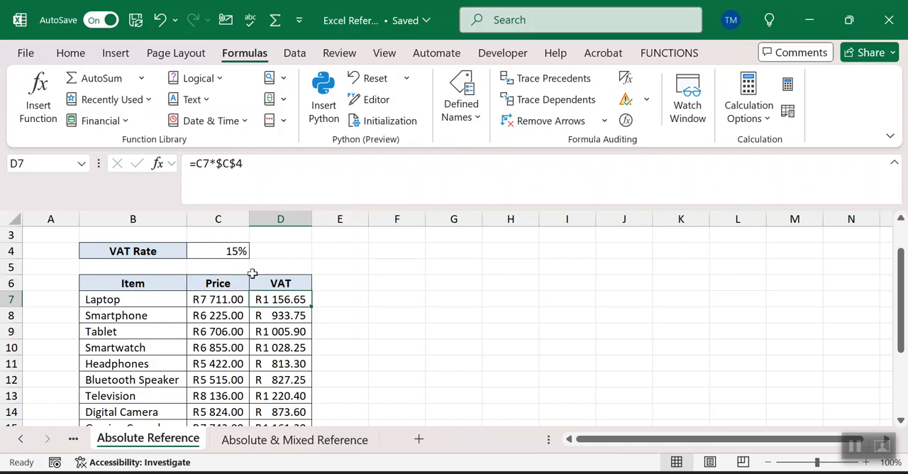
click(226, 169)
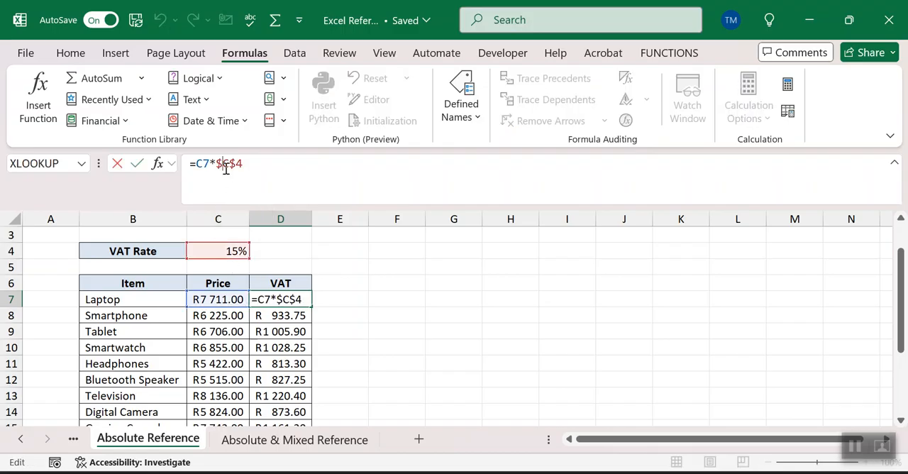
key(BackSpace)
text($)
key(Return)
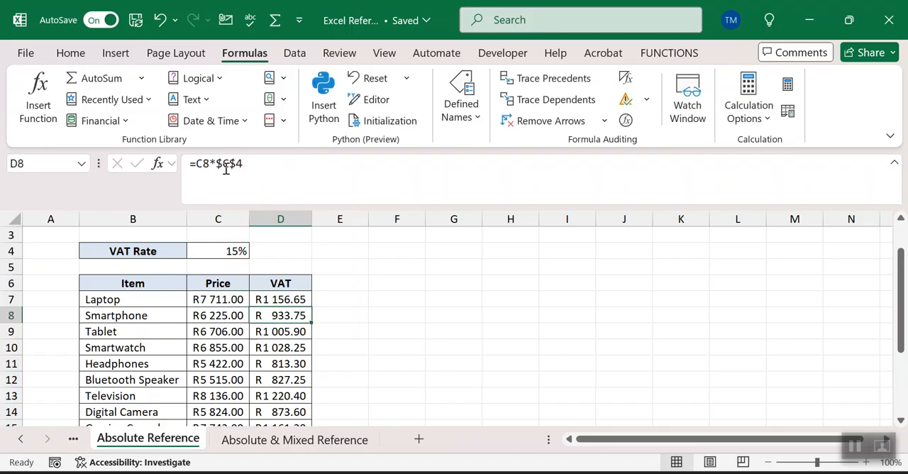
Step: Fill the row-locked D7 formula down the VAT column and examine the cells that the Smartphone formula in D8 references
click(283, 299)
double_click(309, 306)
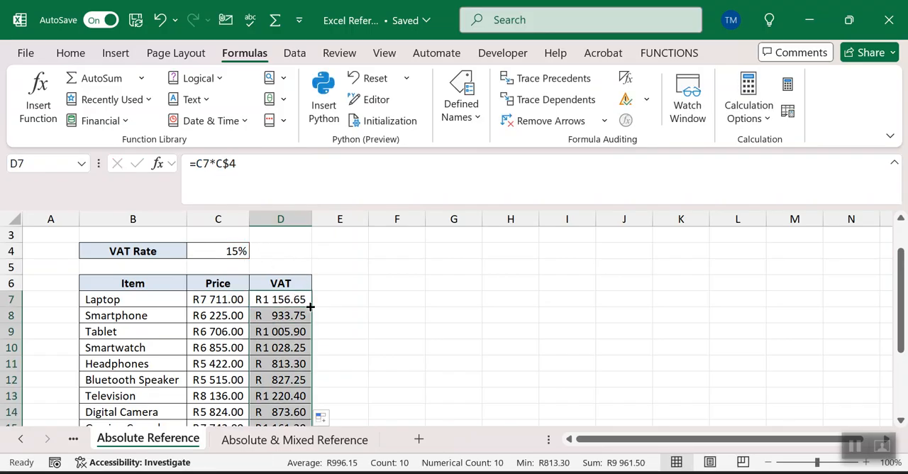
click(278, 316)
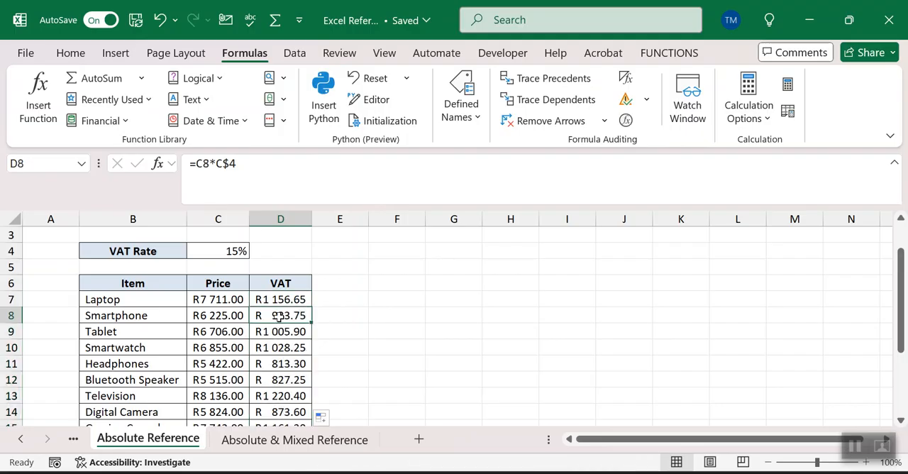
double_click(278, 317)
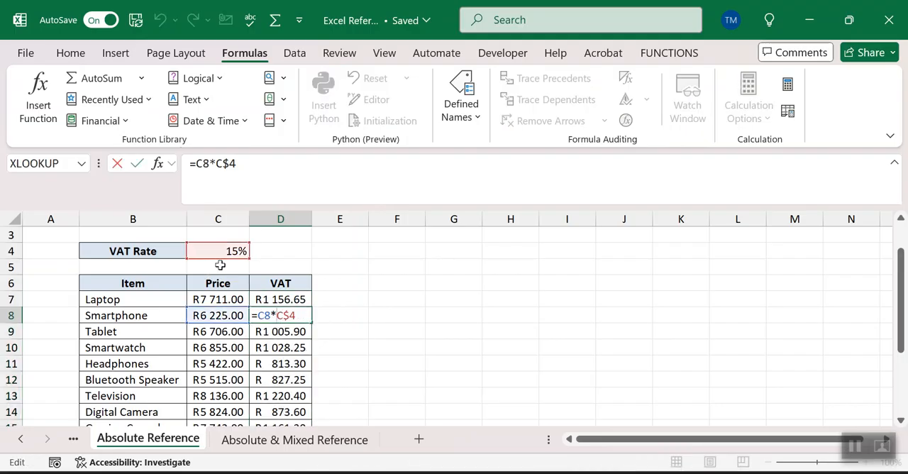
click(293, 347)
key(Escape)
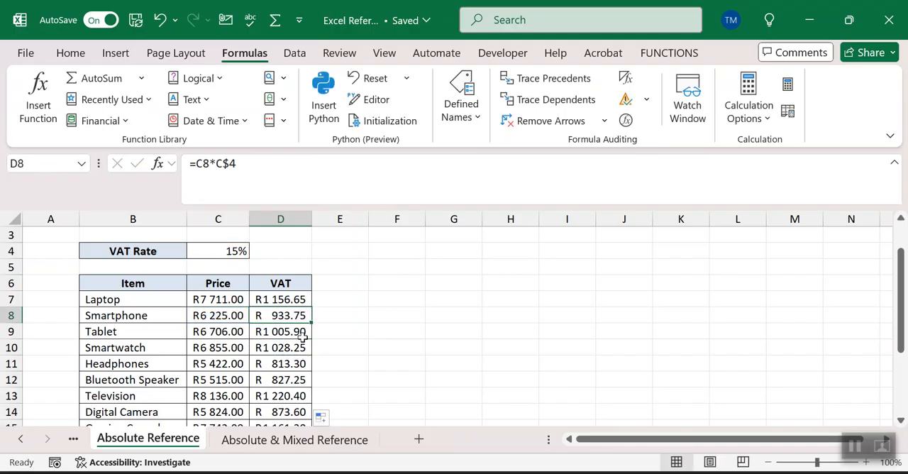
Step: Try copying the D7 formula across into E7, check the cells it references, and undo the copy
click(283, 300)
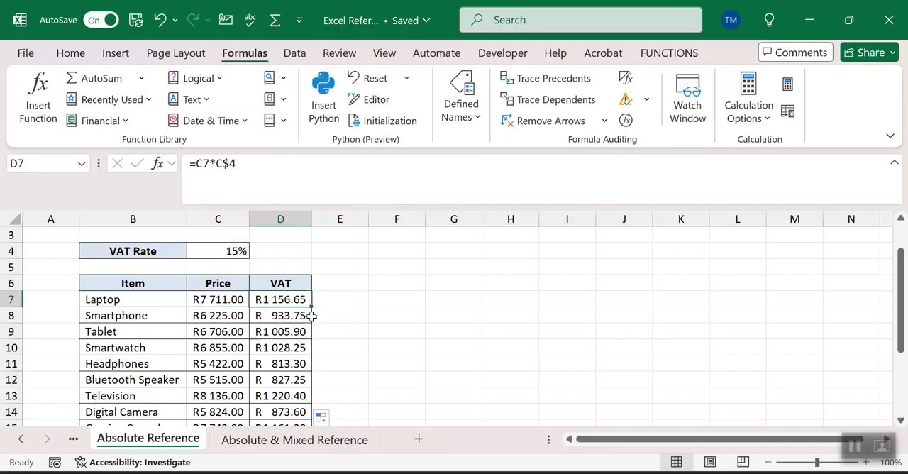
drag(313, 309, 358, 312)
double_click(348, 298)
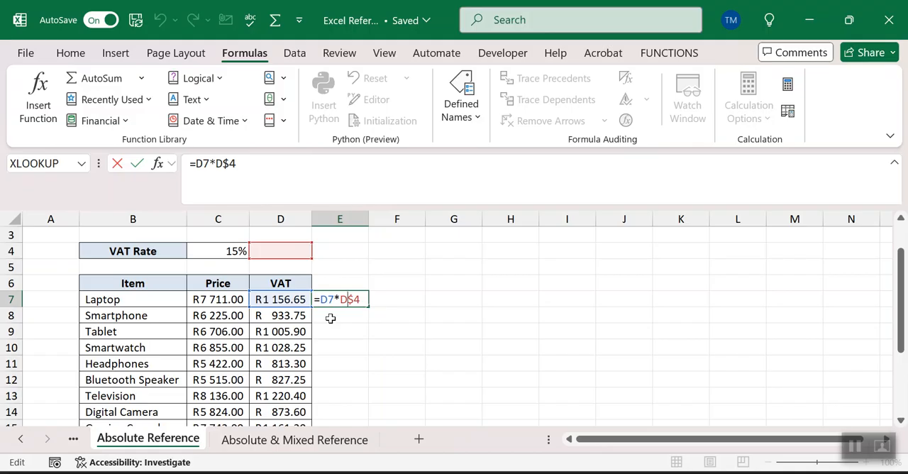
key(ctrl+Return)
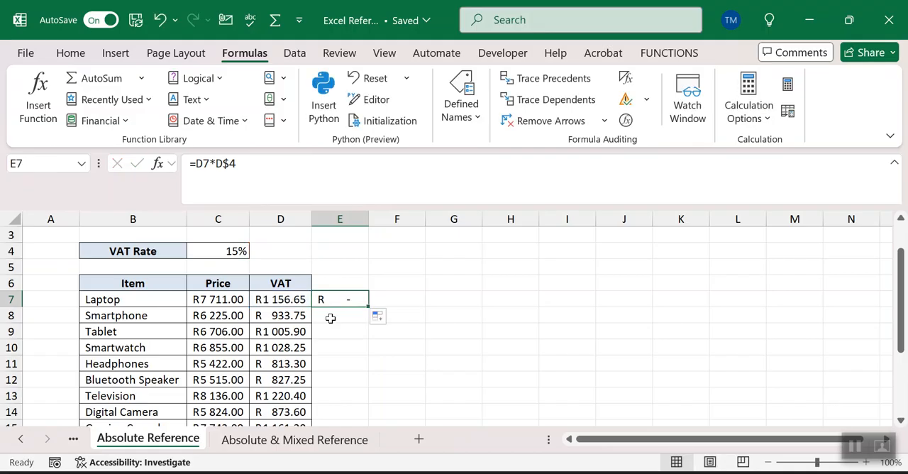
key(ctrl+z)
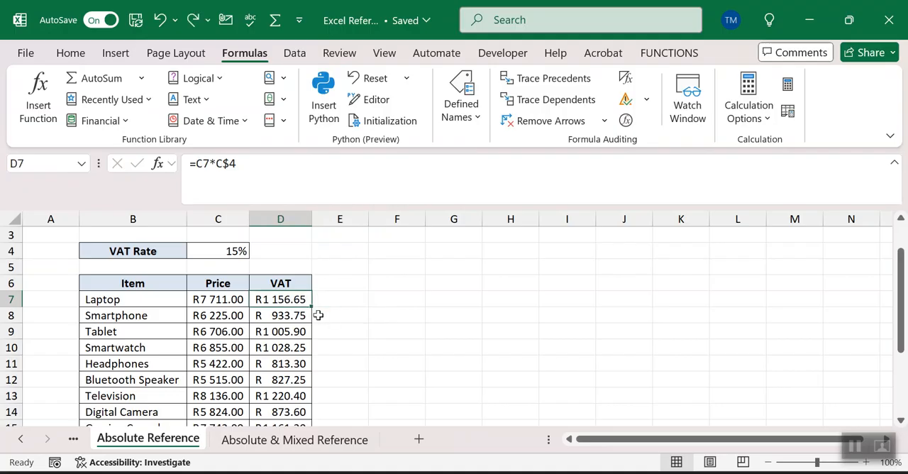
Step: Make the VAT rate reference in D7 fully absolute, so the formula reads =C7*$C$4
click(216, 164)
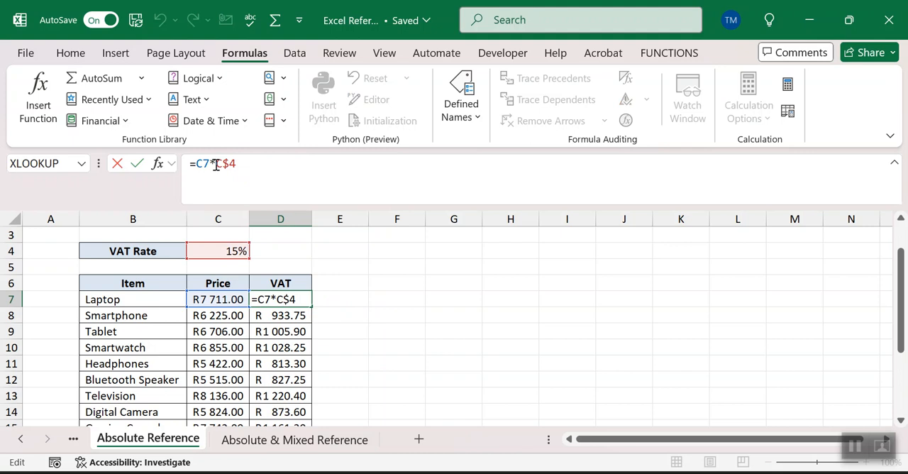
key(F4)
key(F4)
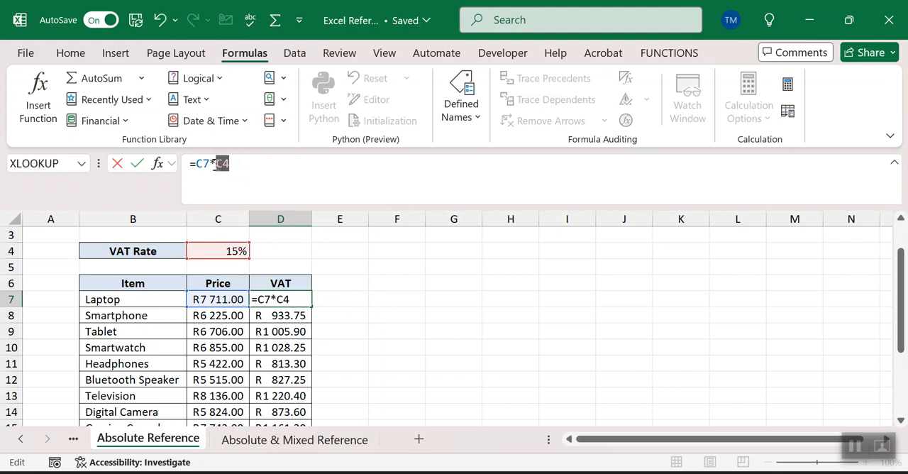
key(F4)
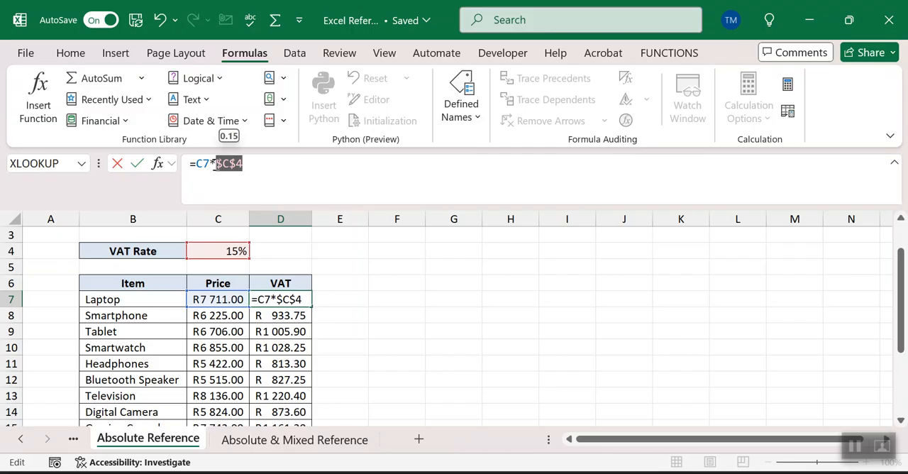
key(Return)
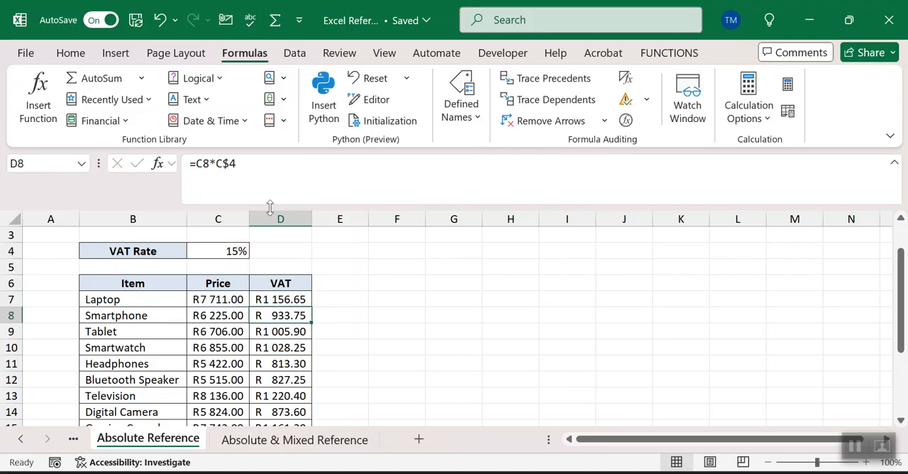
click(275, 300)
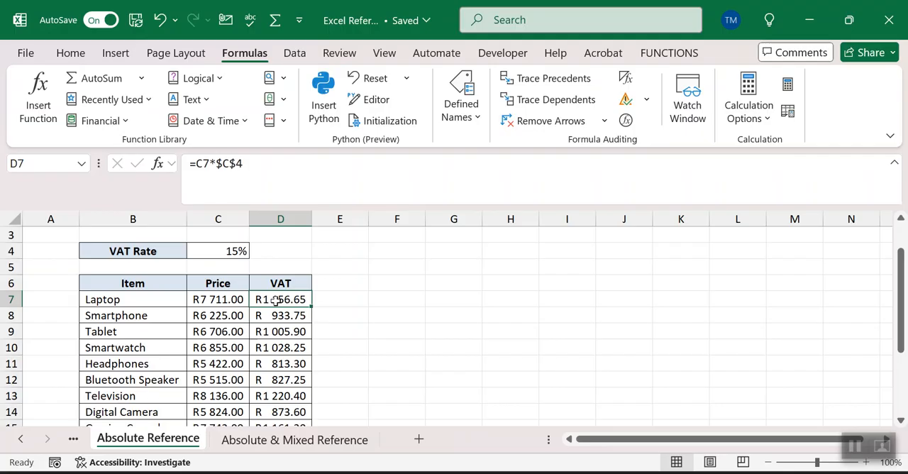
Step: On the Absolute & Mixed Reference sheet, examine how the course percentages in column C and monthly percentages in row 11 are laid out
click(274, 446)
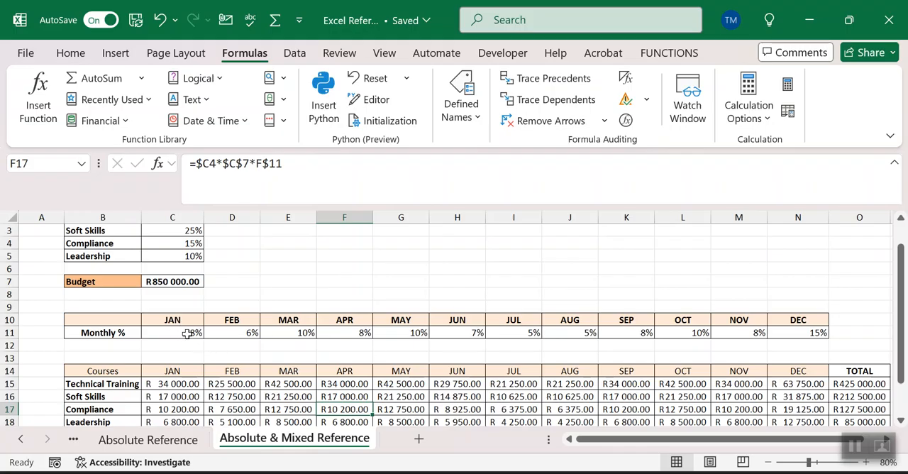
click(191, 235)
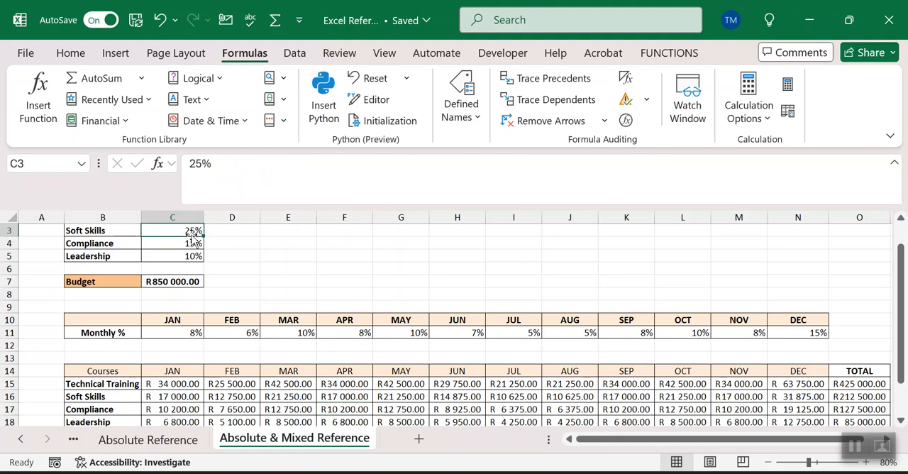
click(192, 243)
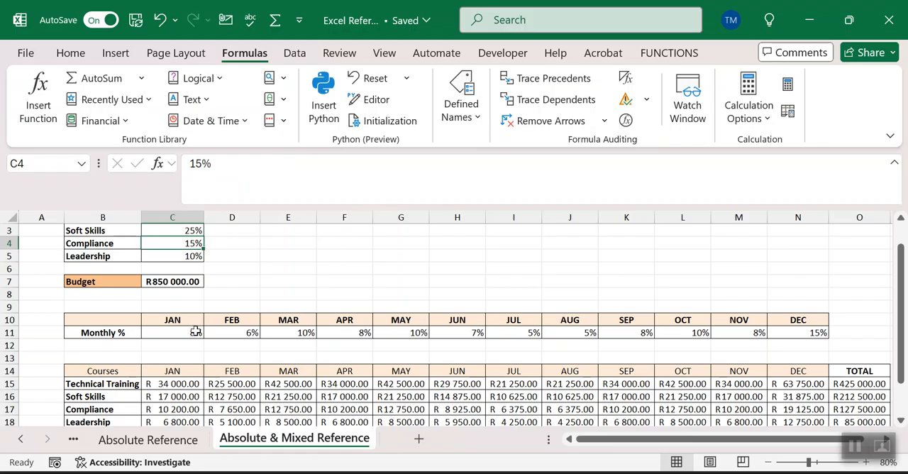
click(183, 392)
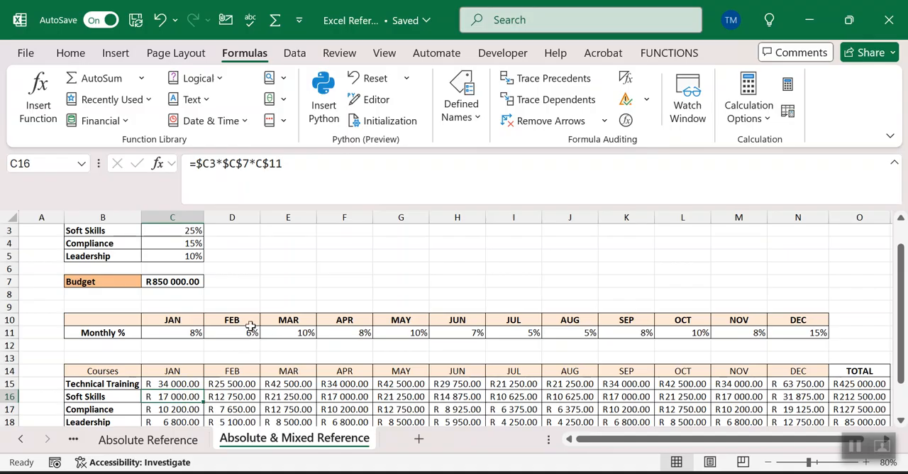
click(173, 331)
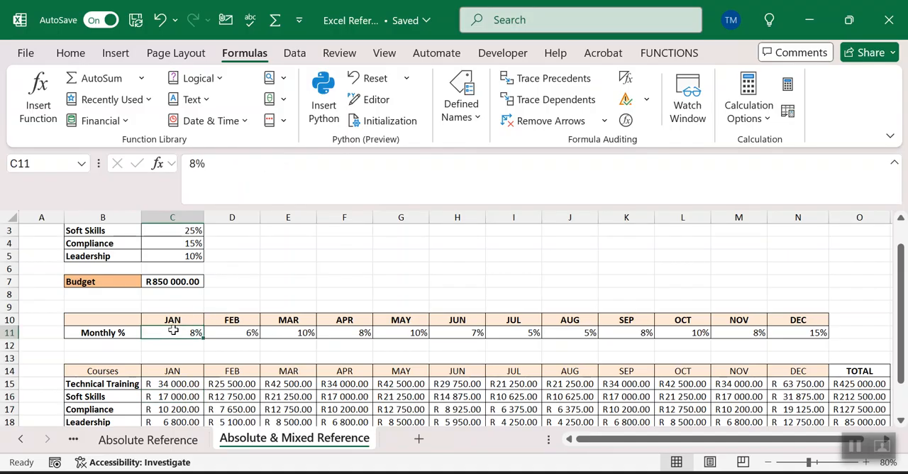
click(227, 331)
click(300, 333)
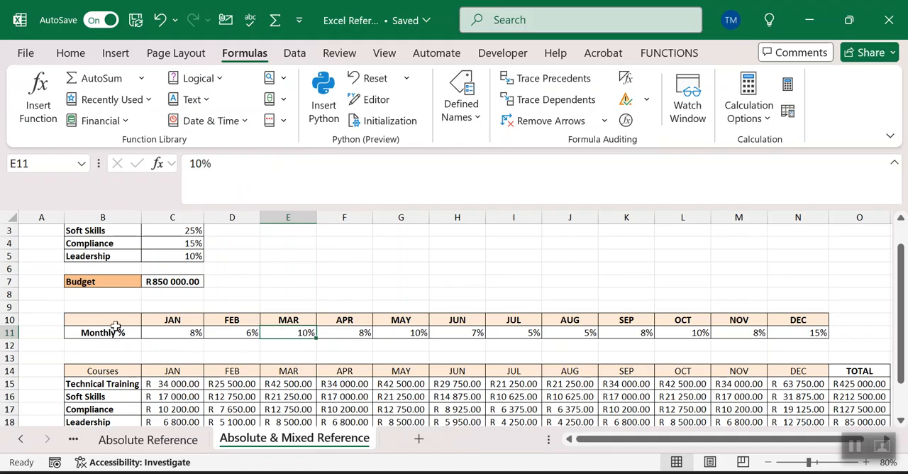
click(13, 332)
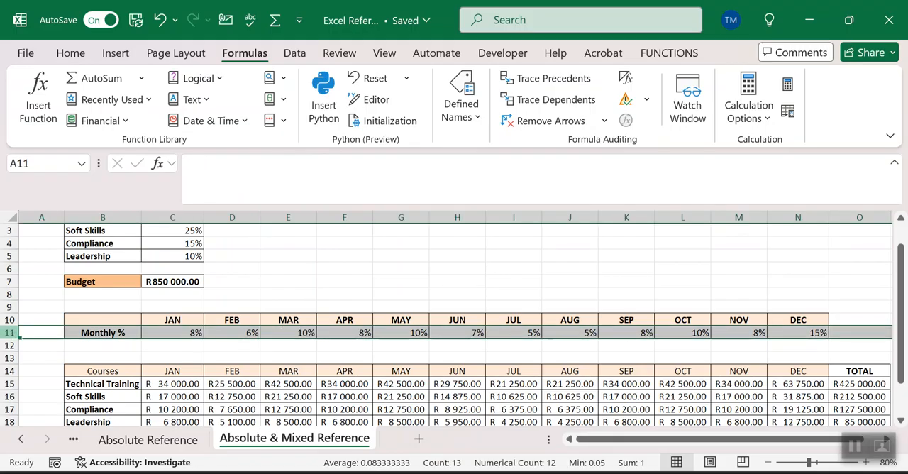
click(186, 217)
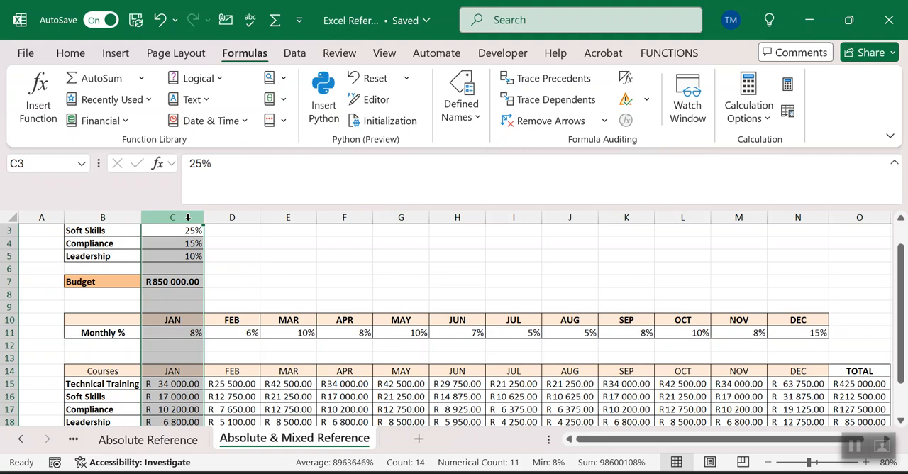
click(250, 333)
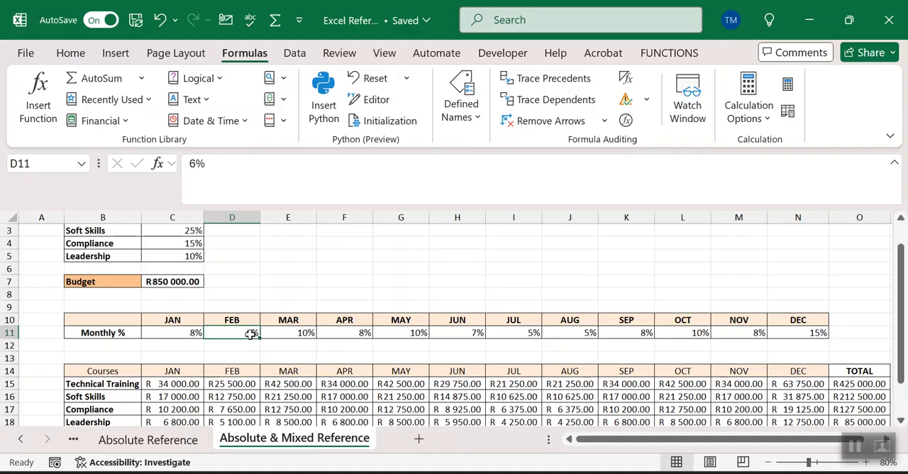
Step: Return to the Absolute Reference sheet and fill D7's =C7*$C$4 formula down the VAT column
click(179, 441)
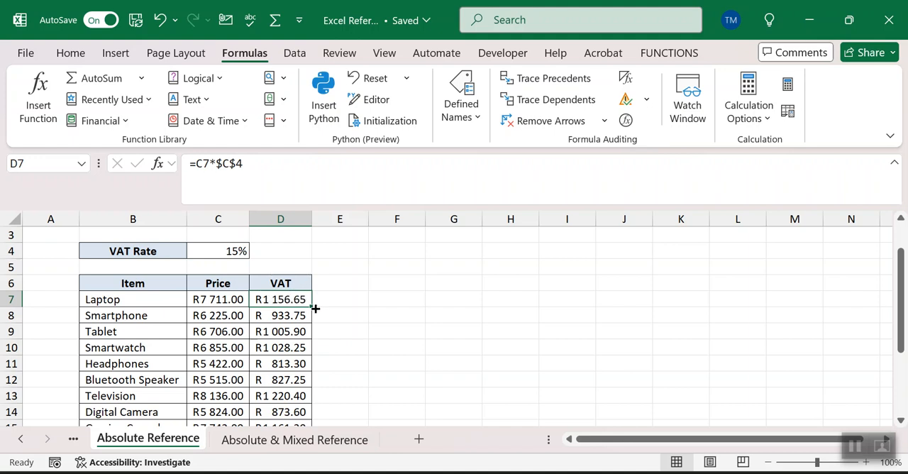
double_click(312, 305)
click(291, 299)
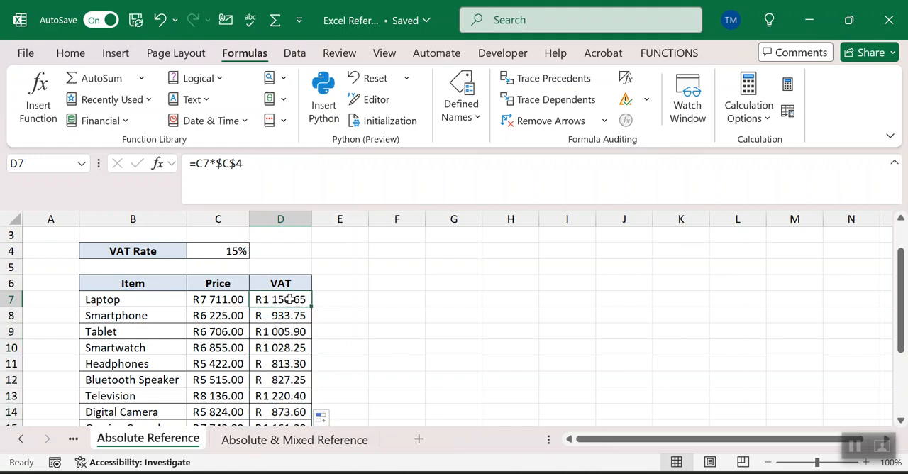
Step: Clear the VAT amounts in D7:D16 and enter the relative formula =C7*C4 in D7
key(ctrl+shift+Down)
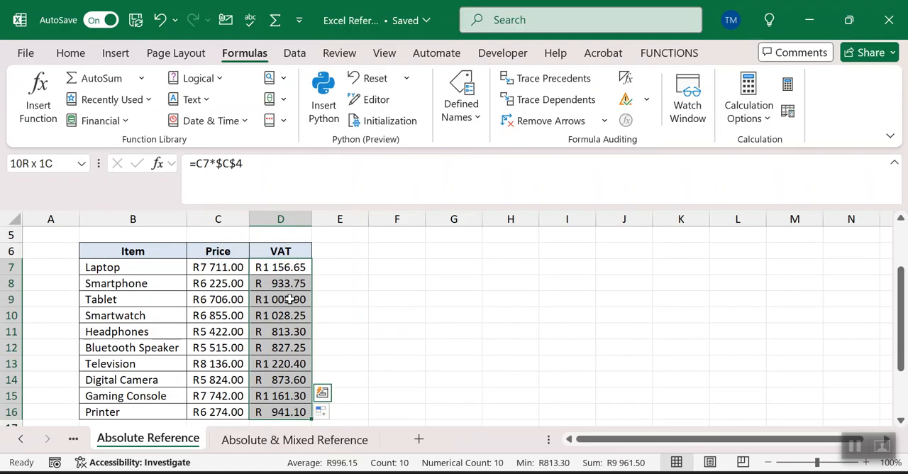
key(Delete)
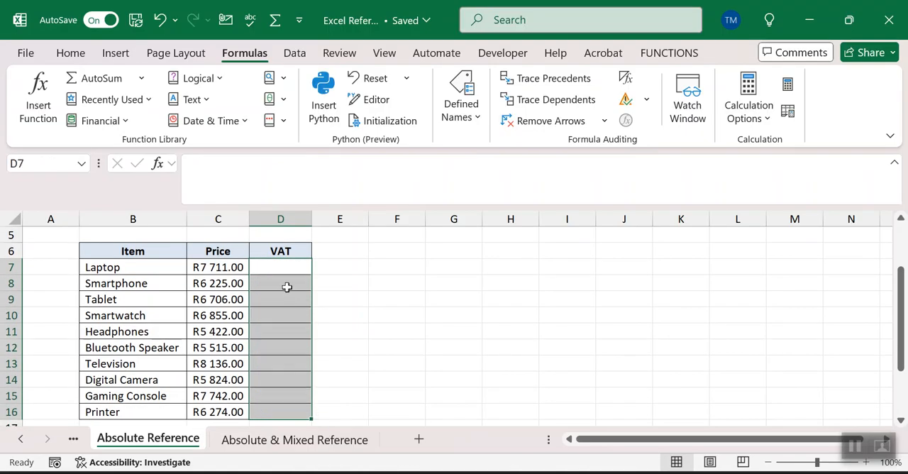
click(274, 269)
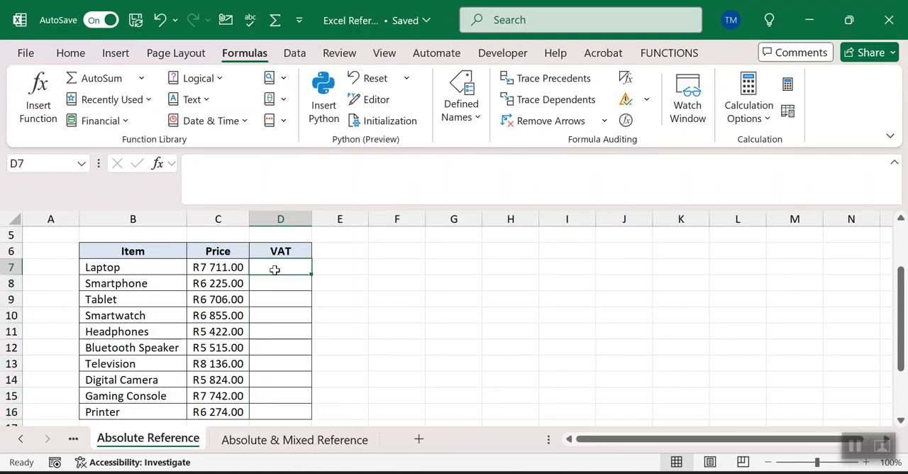
text(=)
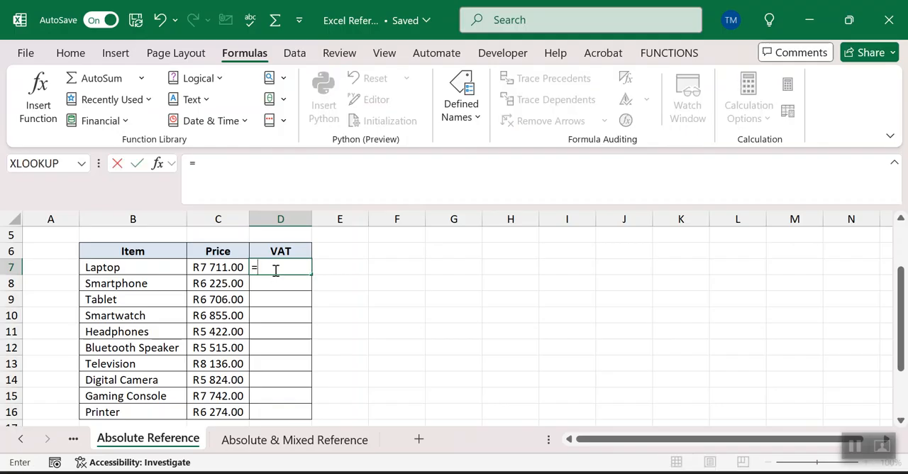
click(221, 270)
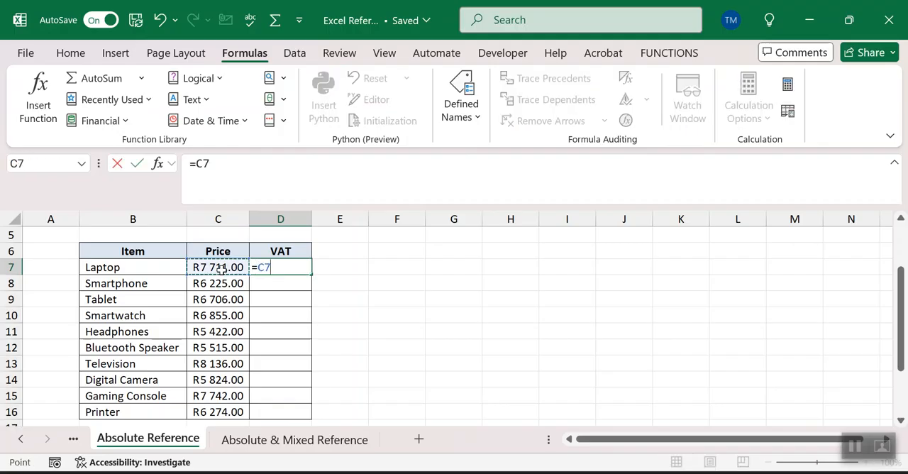
text(*)
click(900, 221)
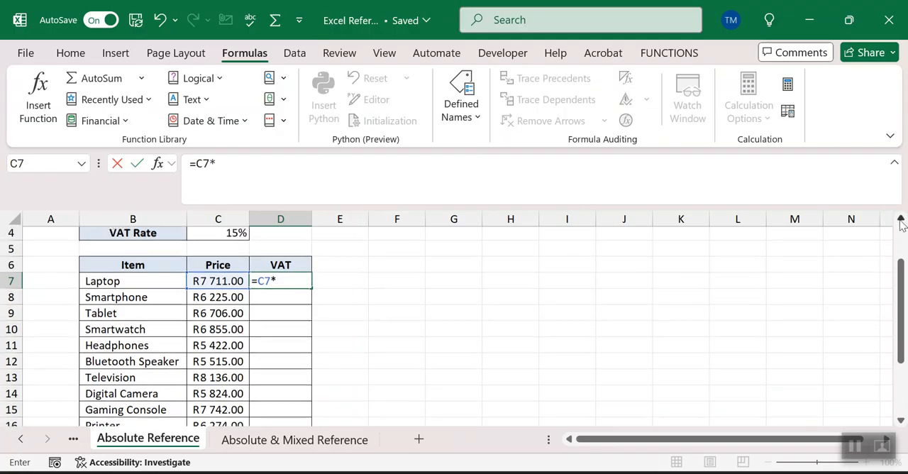
click(900, 220)
click(211, 253)
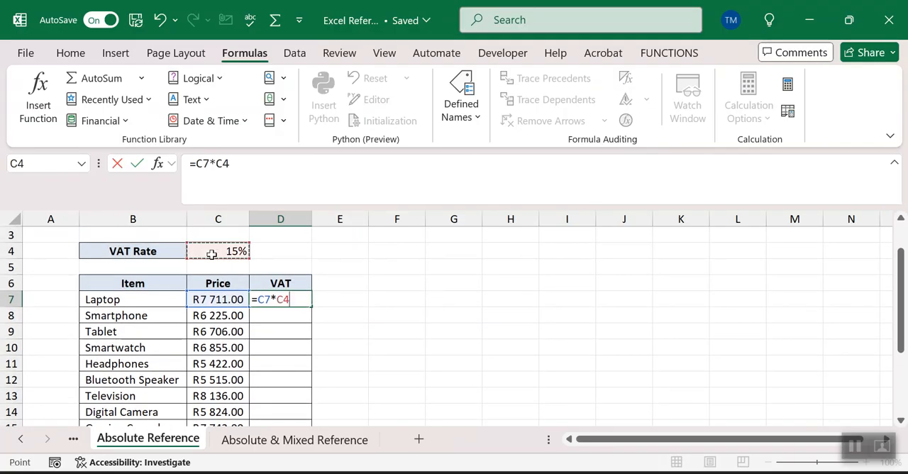
key(Return)
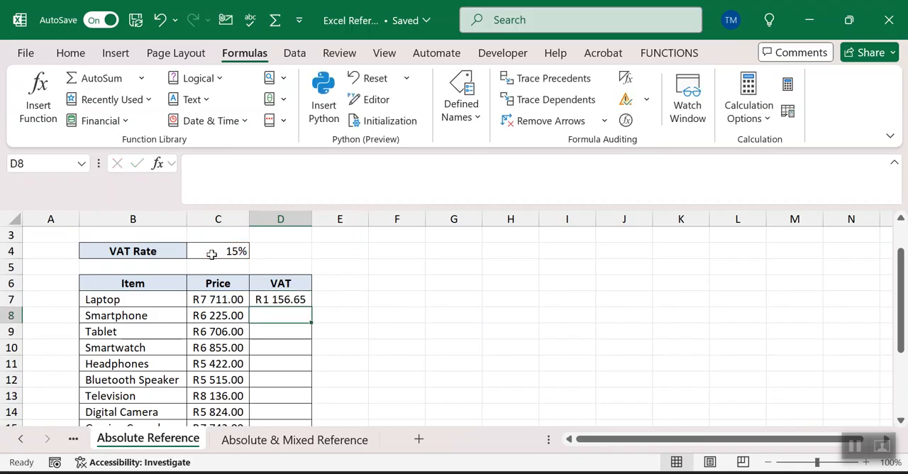
Step: Try locking only the column of the VAT rate reference in D7, as =C7*$C4, and fill it down the VAT column
click(285, 301)
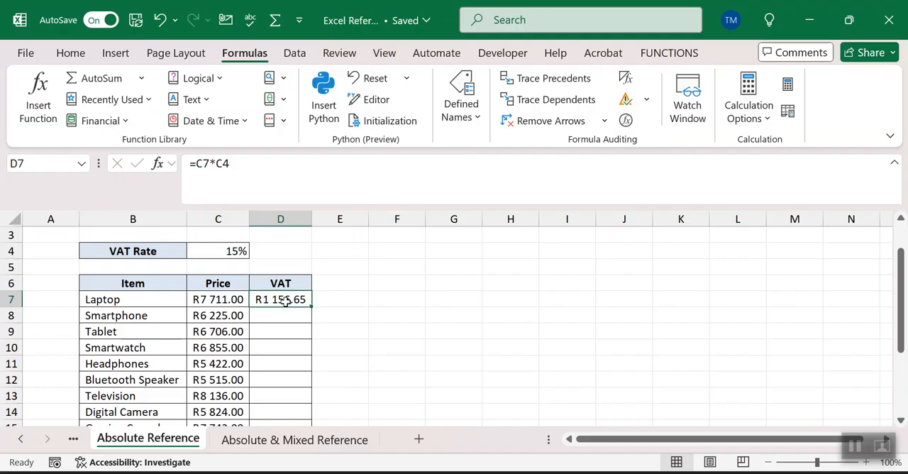
double_click(285, 300)
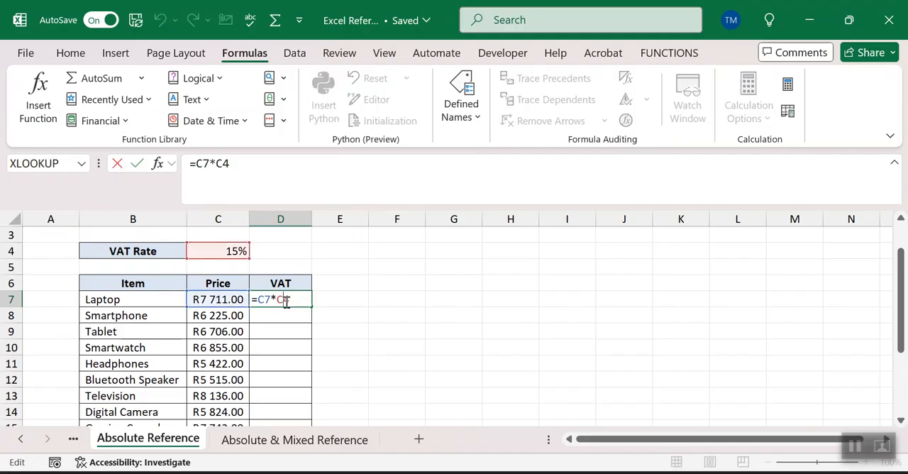
key(Left)
key(F4)
key(F4)
key(F4)
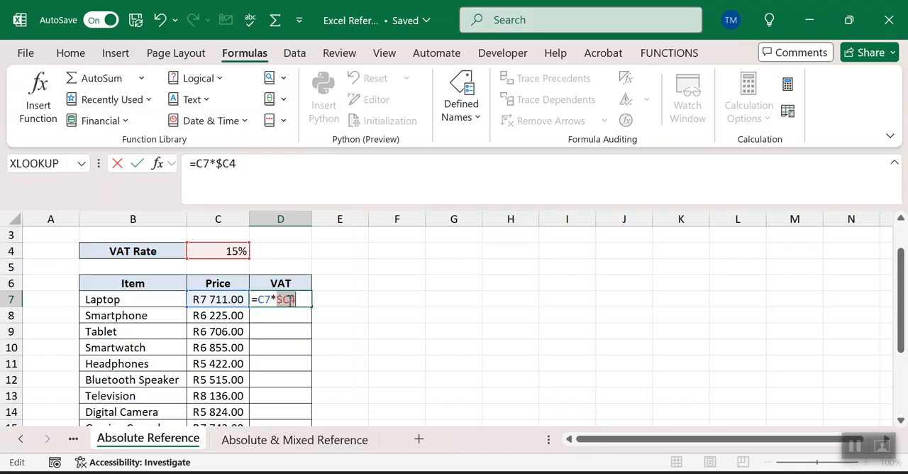
key(Return)
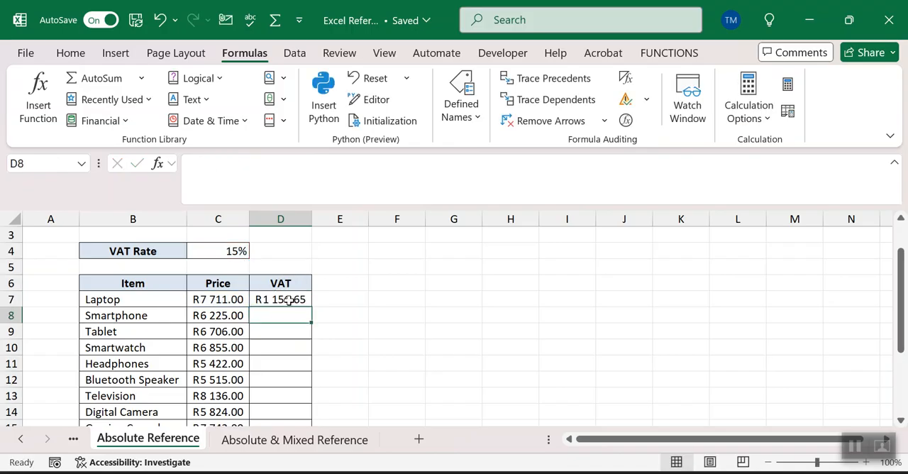
click(296, 299)
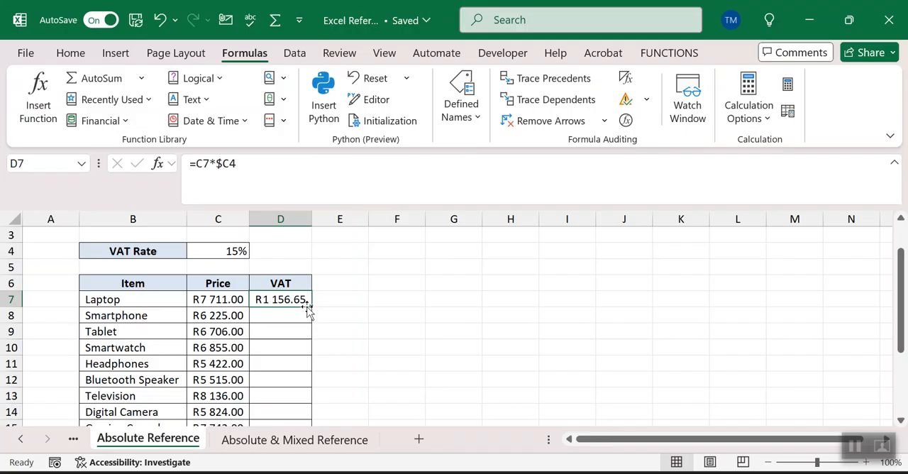
double_click(310, 306)
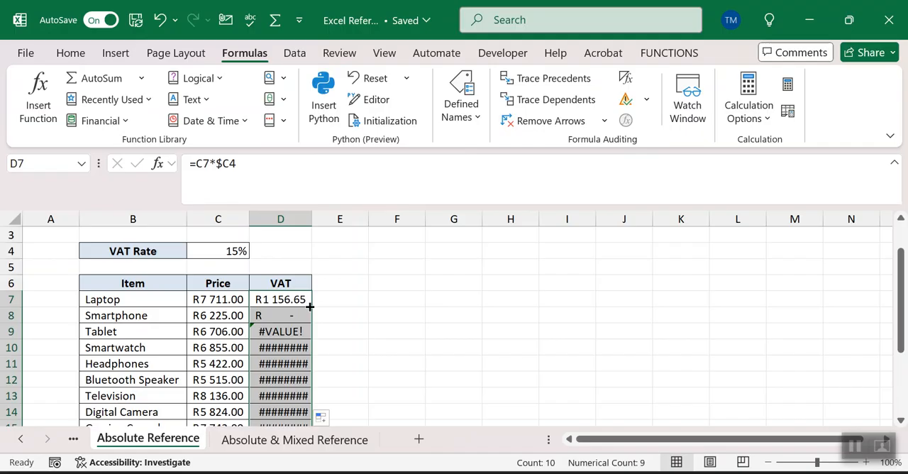
Step: Lock only the row of the VAT rate reference in D7, as =C7*C$4, and fill the formula down the VAT column
double_click(296, 302)
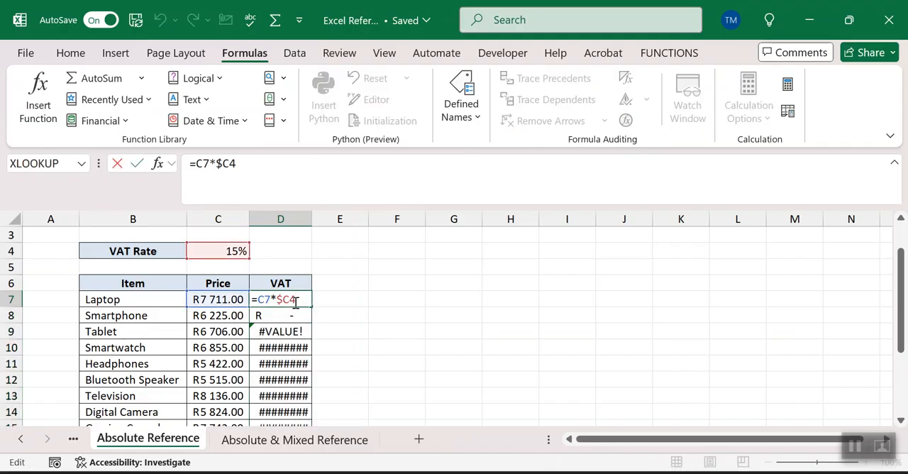
key(F4)
key(F4)
key(F4)
key(Return)
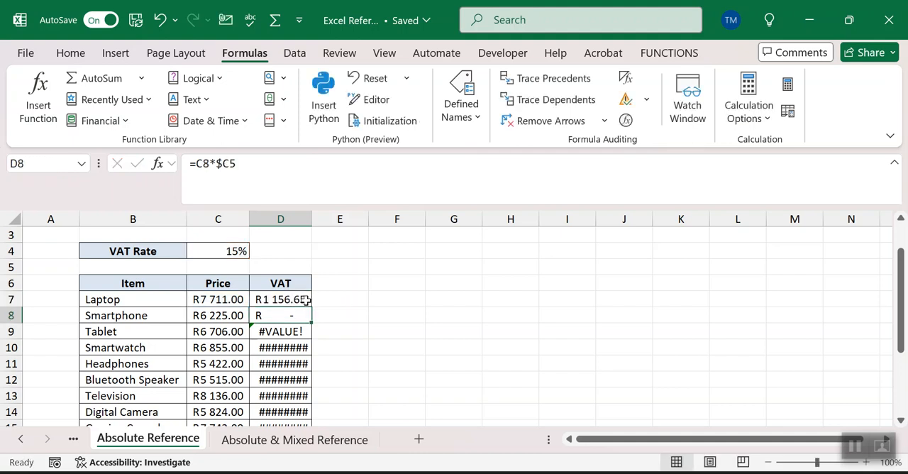
click(305, 299)
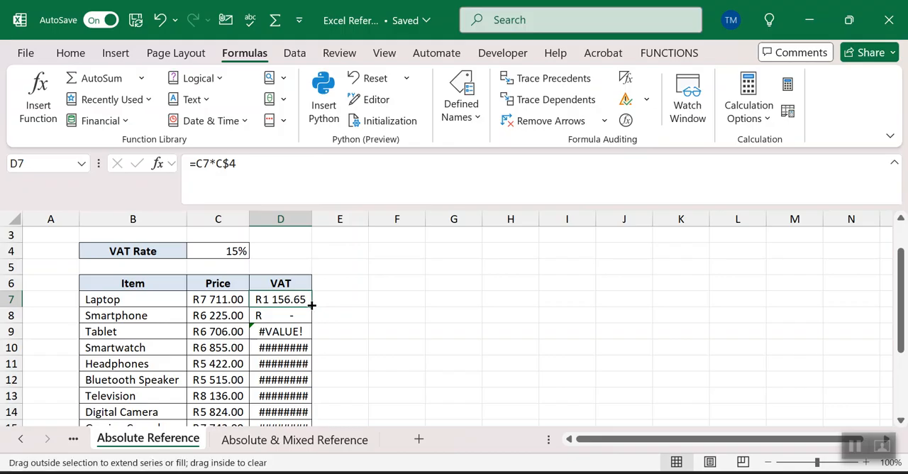
double_click(311, 304)
Step: Check which cells D7's formula references and inspect the copied formula in D10
click(282, 300)
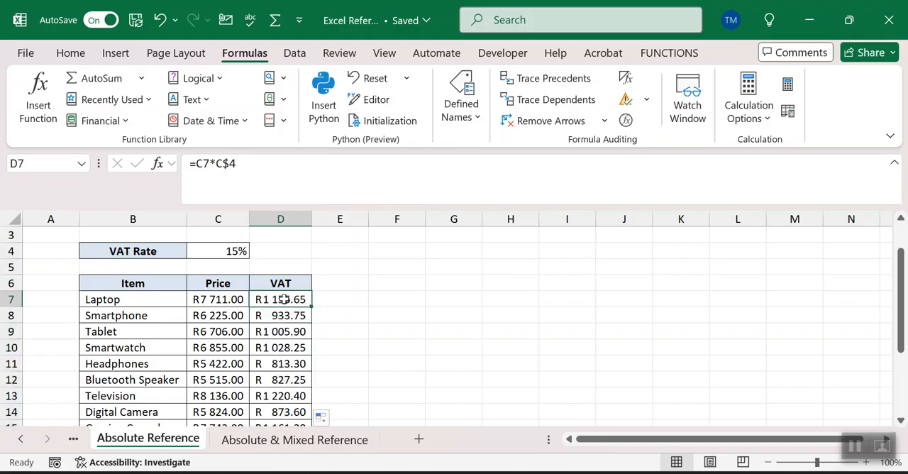
double_click(282, 299)
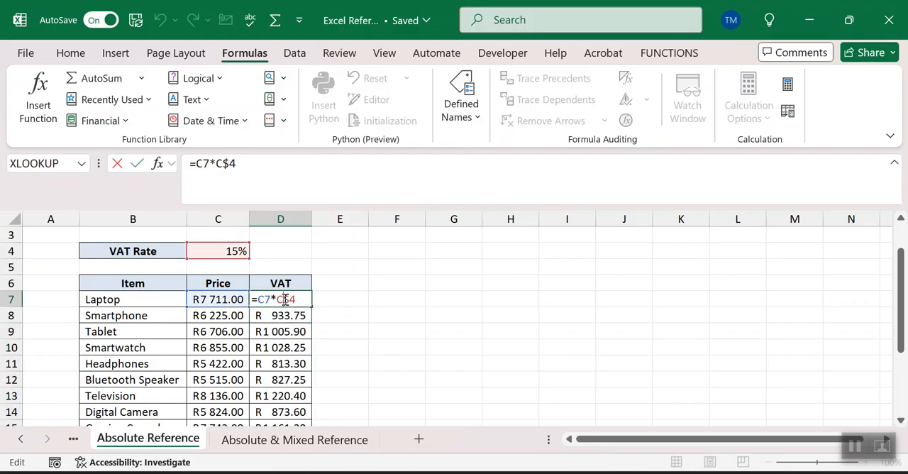
key(Escape)
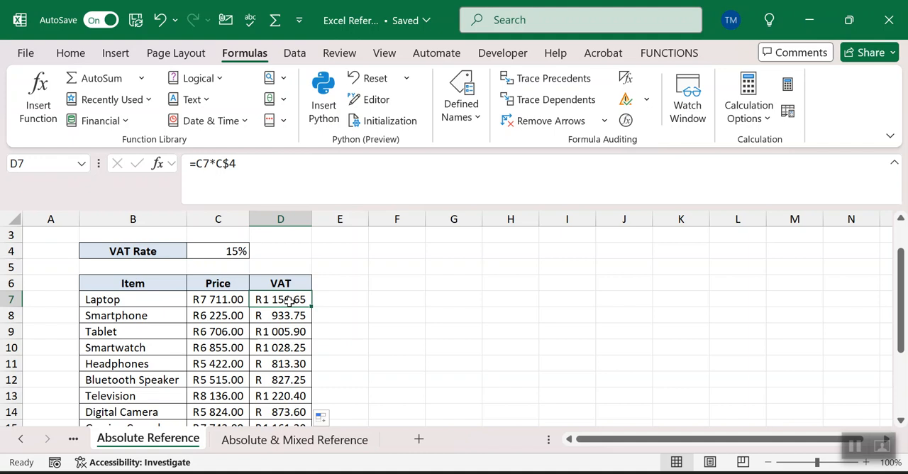
click(377, 311)
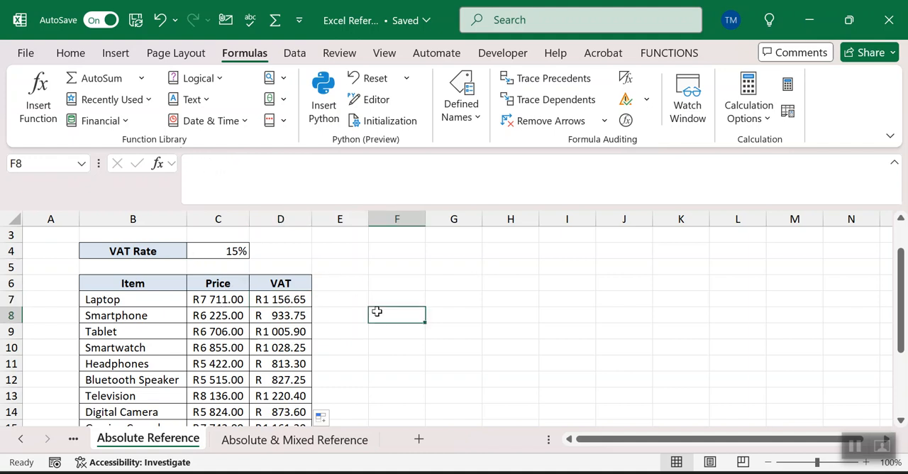
click(279, 344)
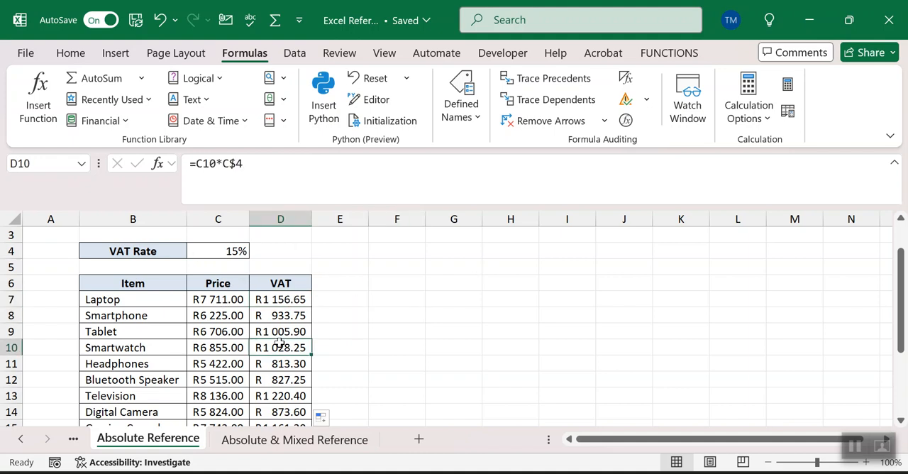